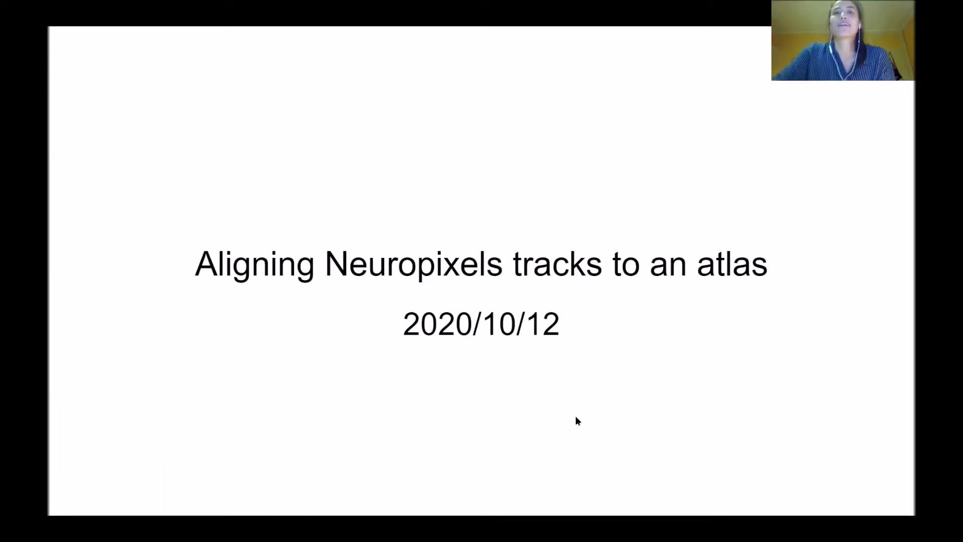
# Advance from the title slide to the electrophysiological features slide and reveal the second probe diagram
pyautogui.press('Right')
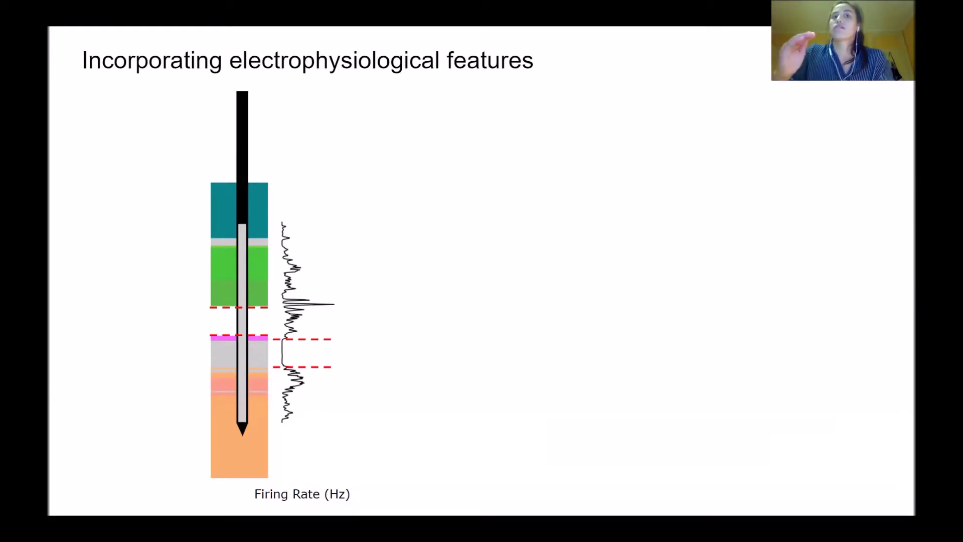
pyautogui.press('Right')
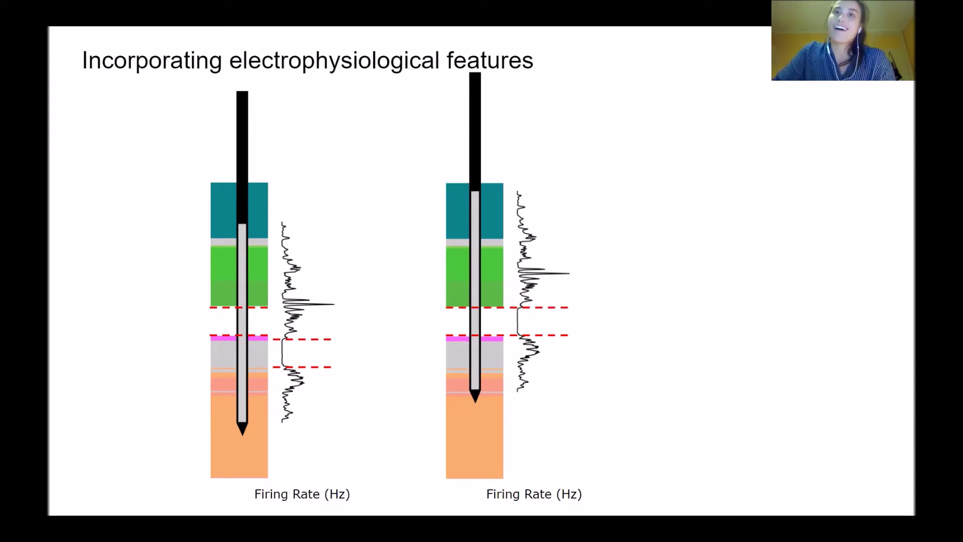
# Reveal the 'Want to be able to' alignment goals and the IBL alignment tool link
pyautogui.press('Right')
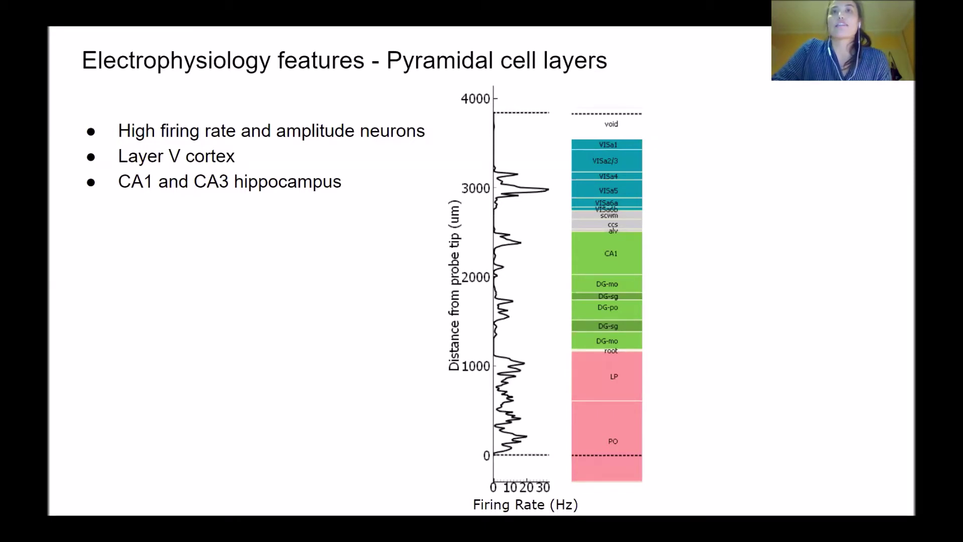
# Reveal the red ellipse around the cortical firing-rate peak
pyautogui.press('Right')
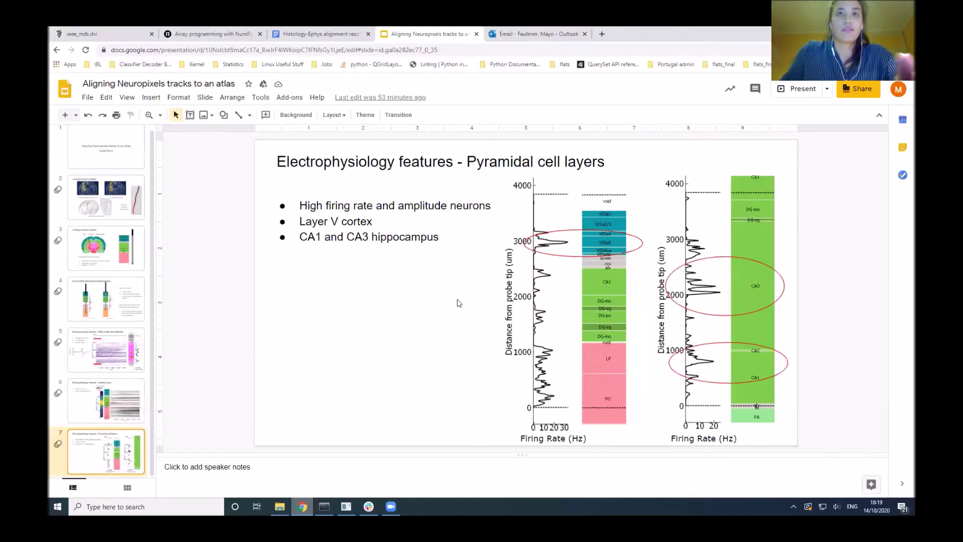
# Switch to the Electrophysiology Atlas window showing the firing-rate image and region tracks
pyautogui.click(349, 512)
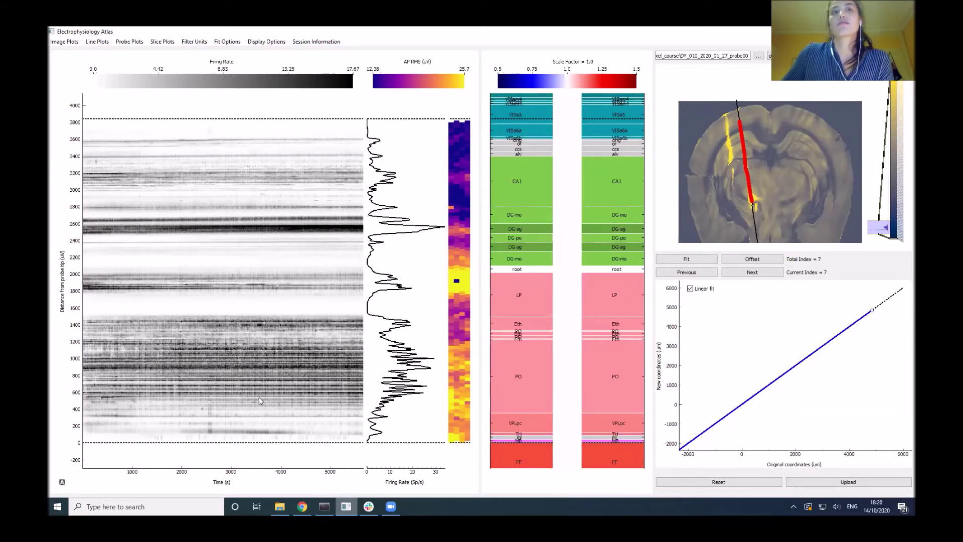
pyautogui.click(64, 42)
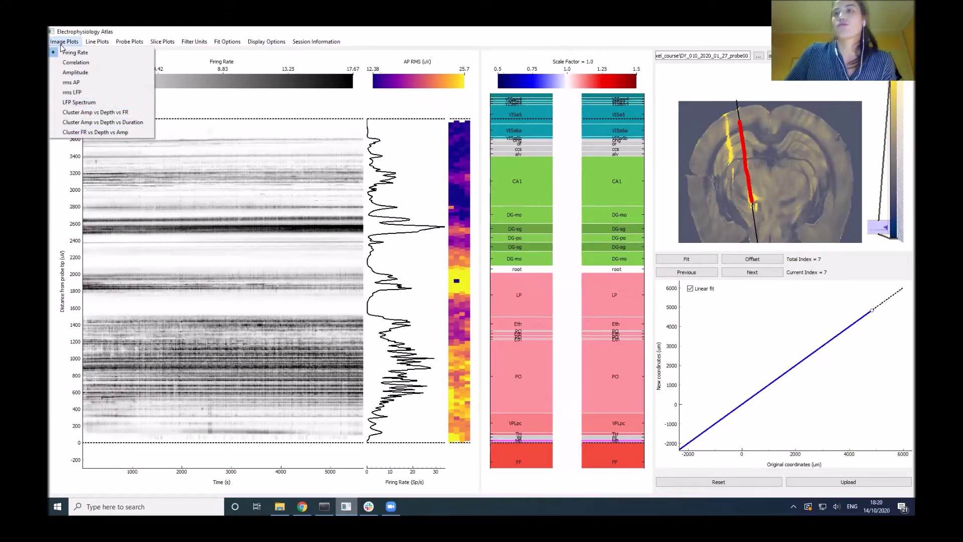
# Cycle the image plot through depth correlation, spike amplitude over time and AP band RMS
pyautogui.click(71, 62)
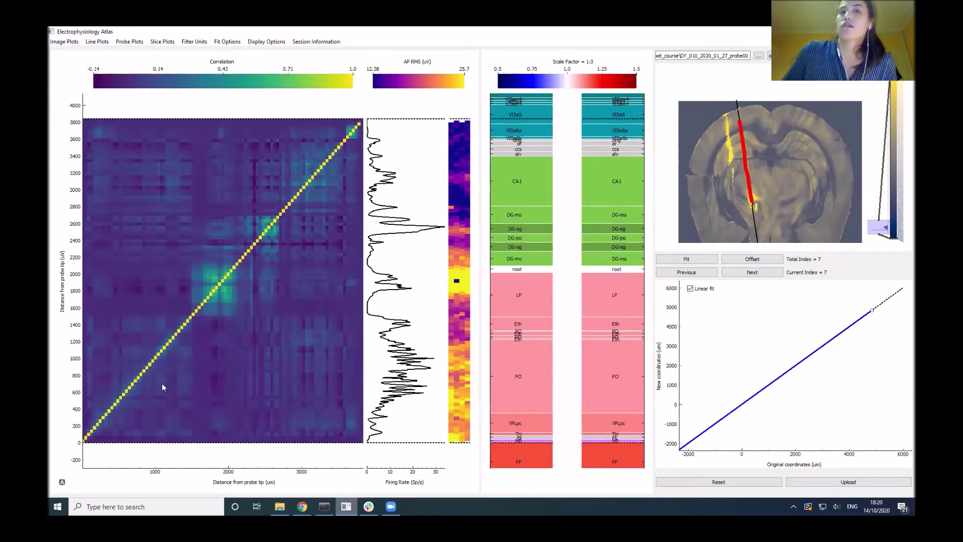
pyautogui.click(65, 41)
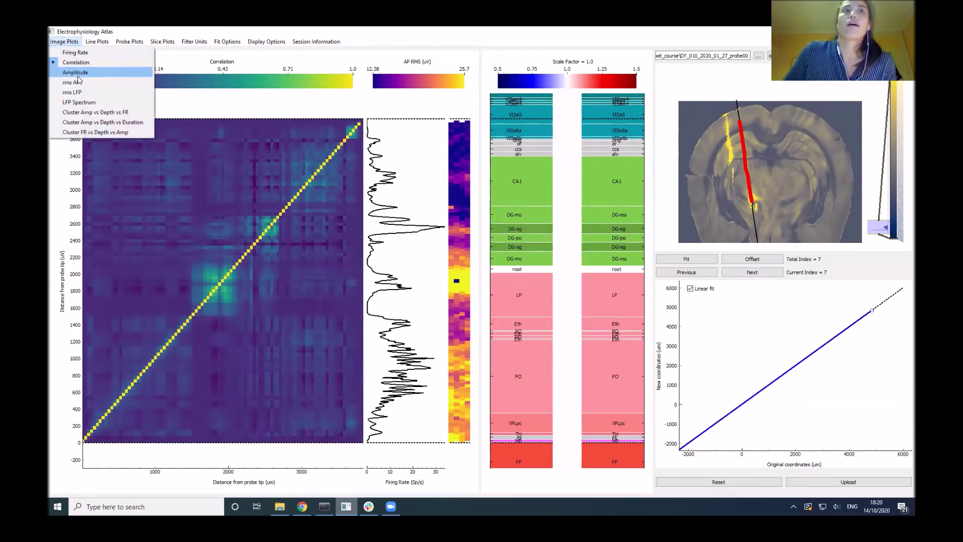
pyautogui.press('Escape')
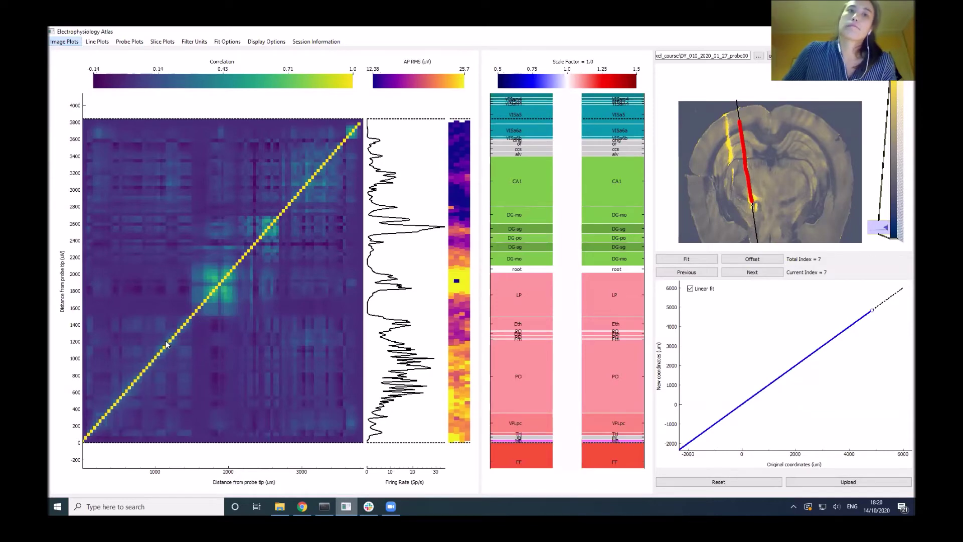
pyautogui.hotkey('alt', '1')
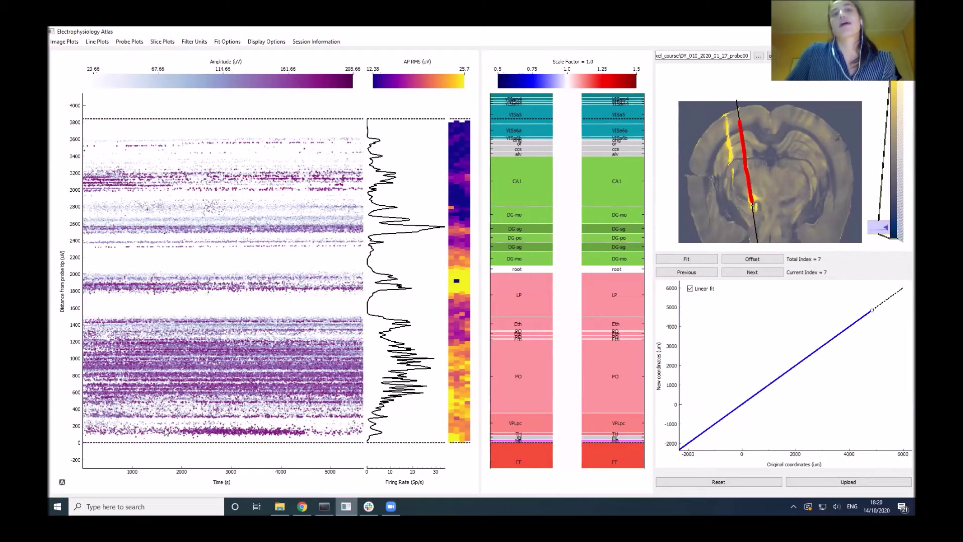
pyautogui.click(72, 42)
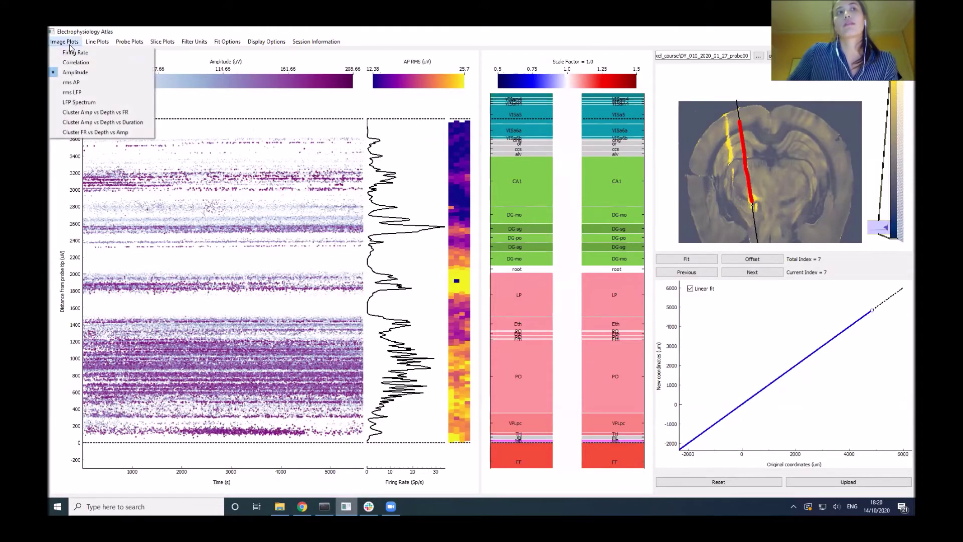
pyautogui.click(75, 71)
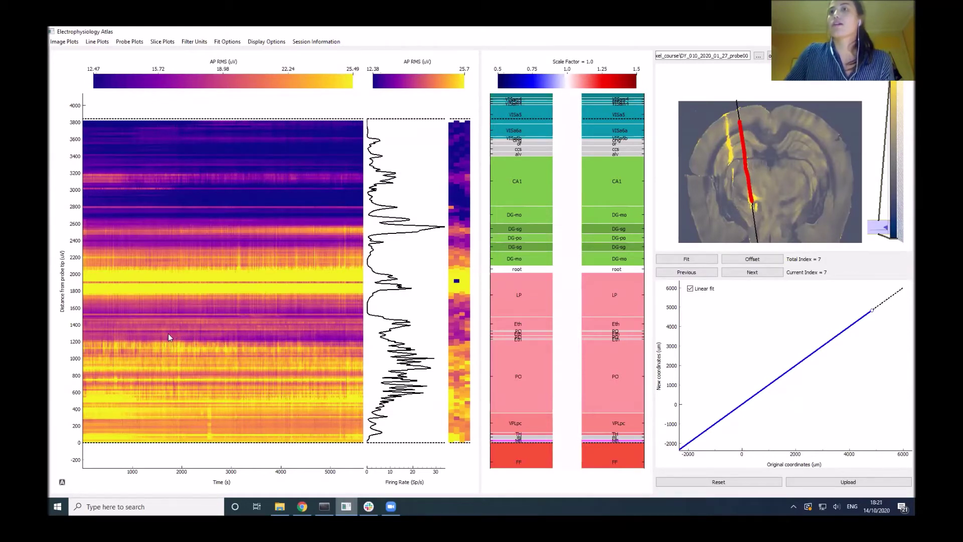
# Show LFP band RMS, the LFP power spectrum, then cluster amplitude vs depth vs firing rate
pyautogui.click(64, 42)
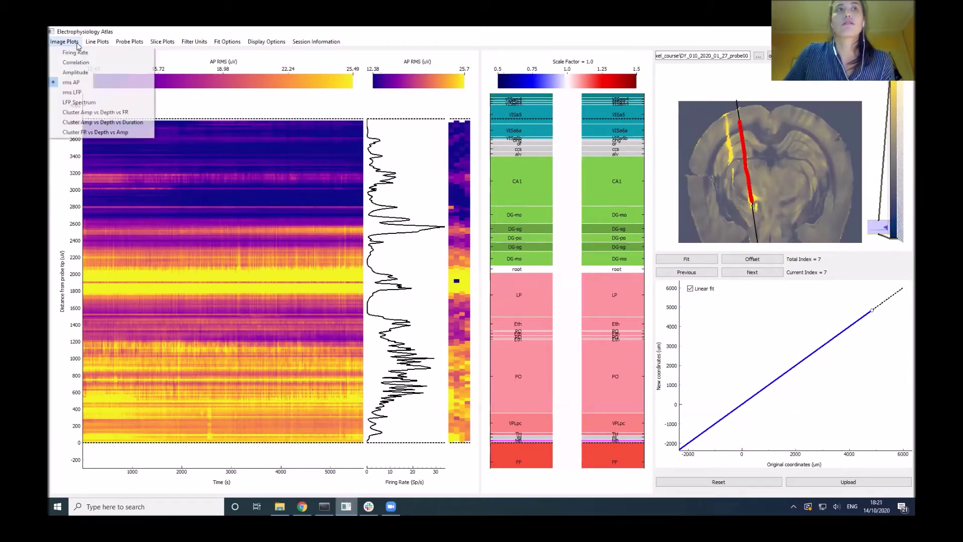
pyautogui.click(86, 93)
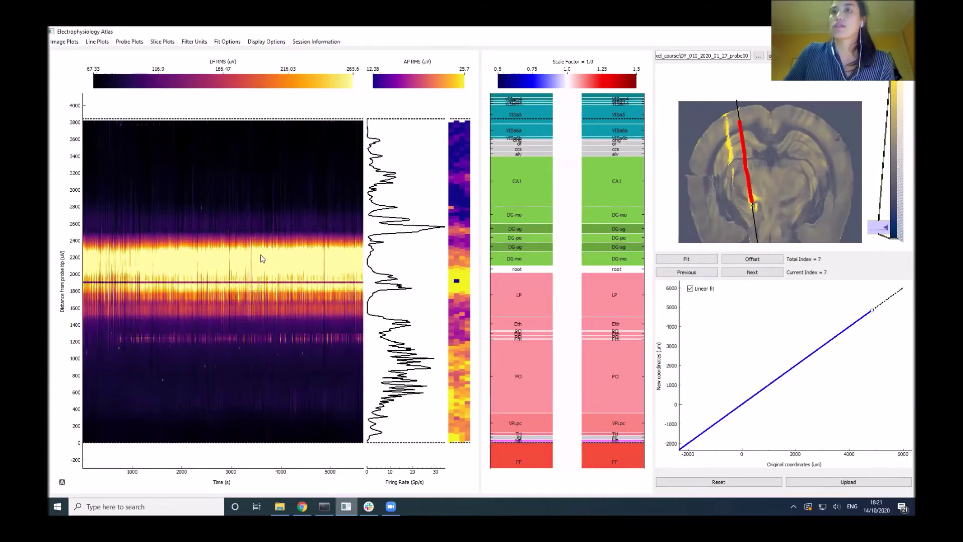
pyautogui.click(64, 41)
pyautogui.click(80, 102)
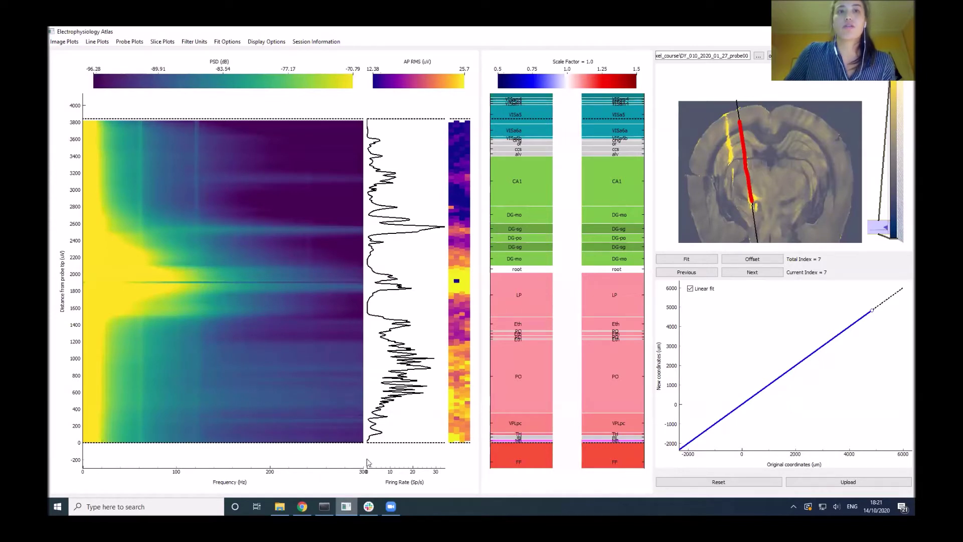
pyautogui.click(64, 42)
pyautogui.click(87, 112)
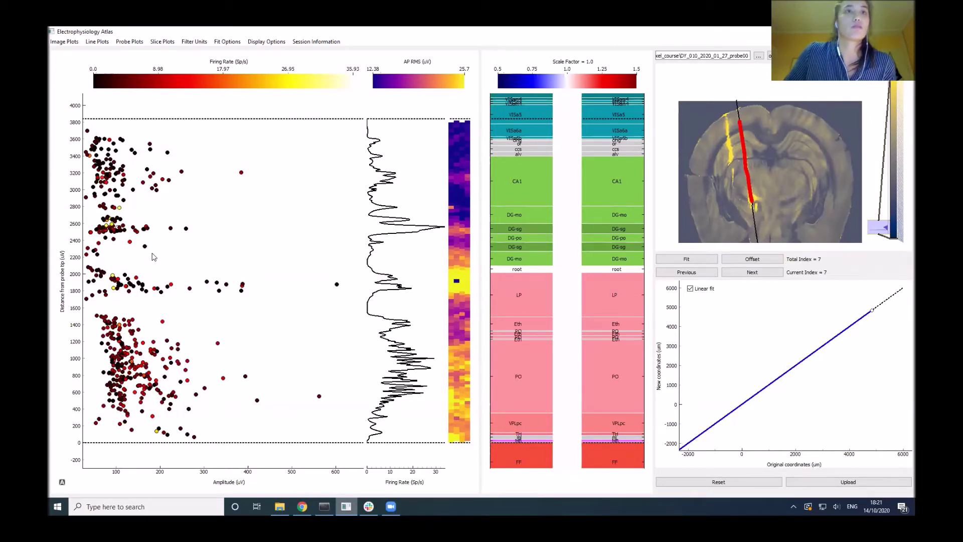
# Inspect Cluster 260's autocorrelogram and waveform, then close its detail window
pyautogui.click(145, 248)
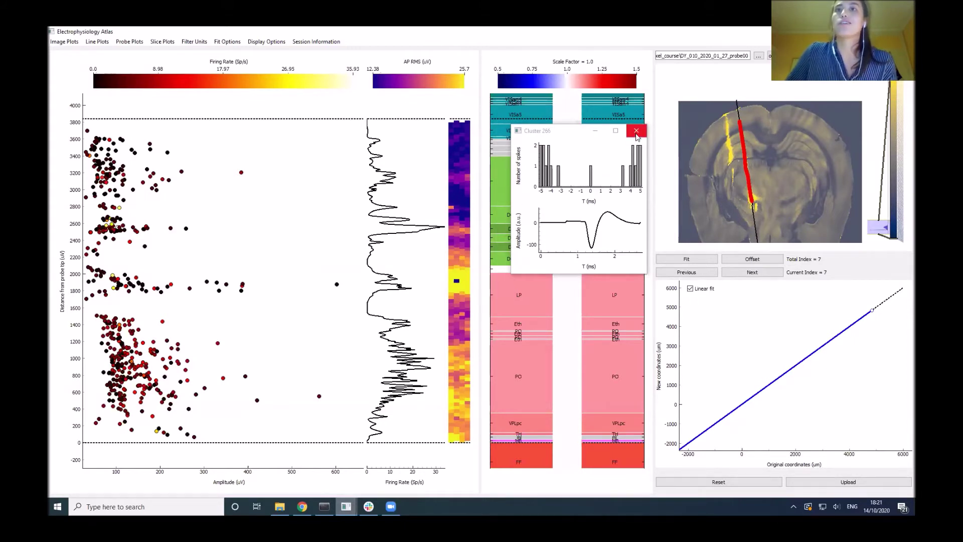
pyautogui.click(636, 133)
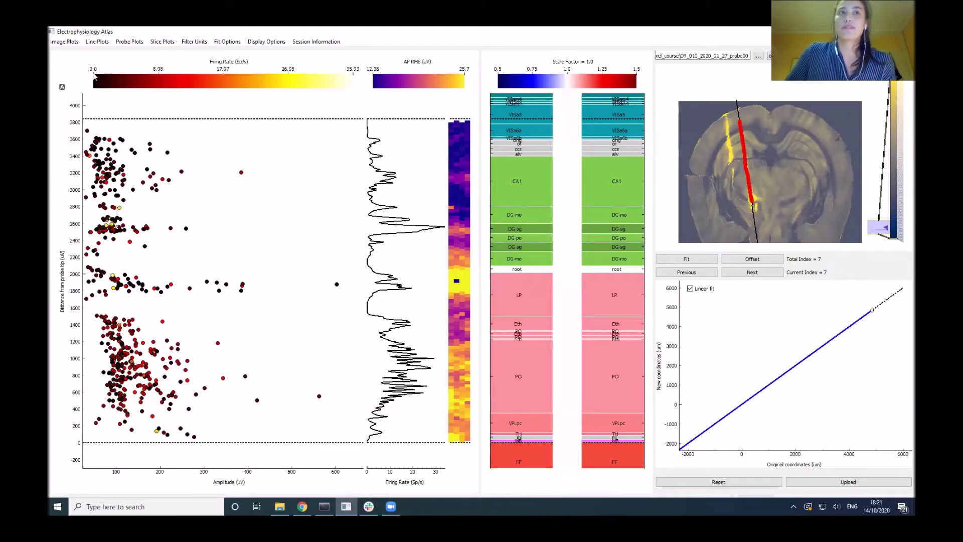
# Set the line plot to mean amplitude along the probe depth
pyautogui.click(97, 41)
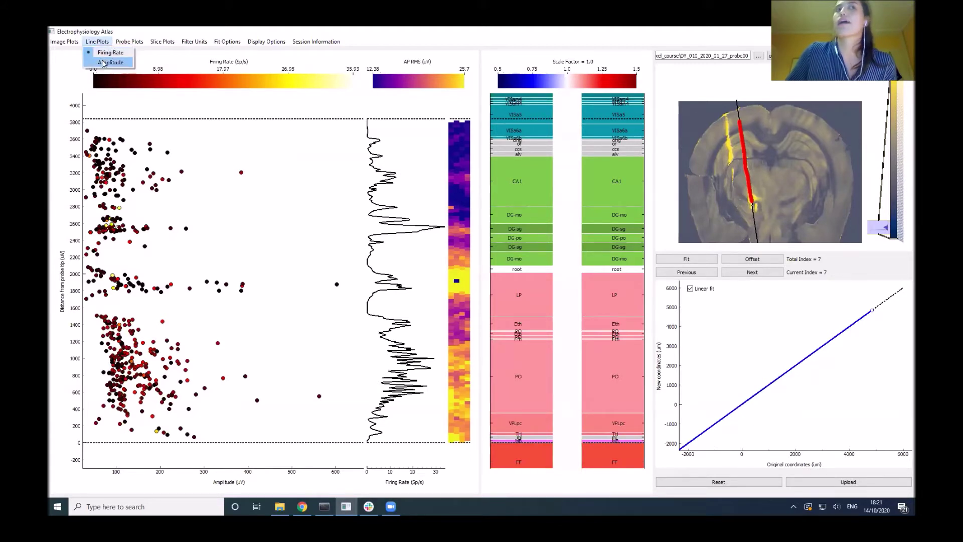
pyautogui.click(103, 62)
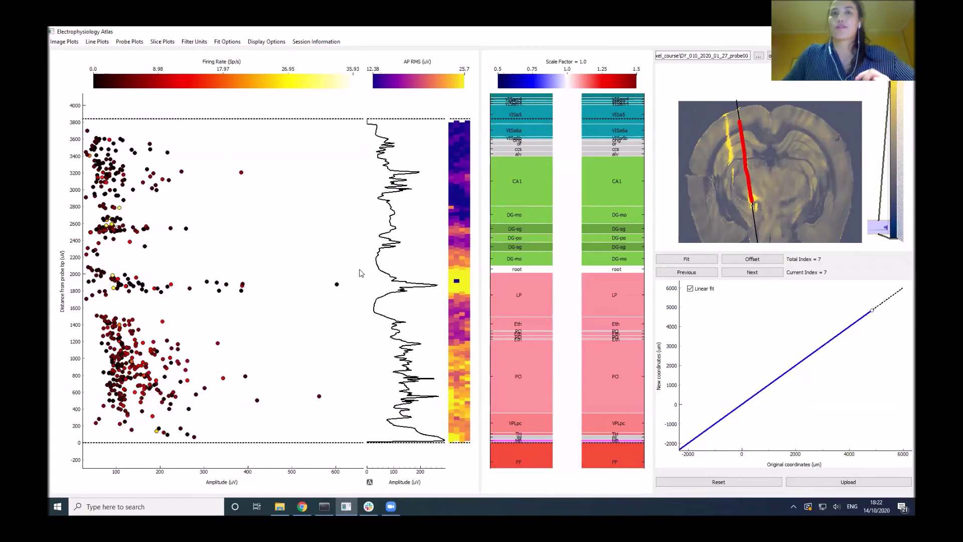
pyautogui.click(129, 41)
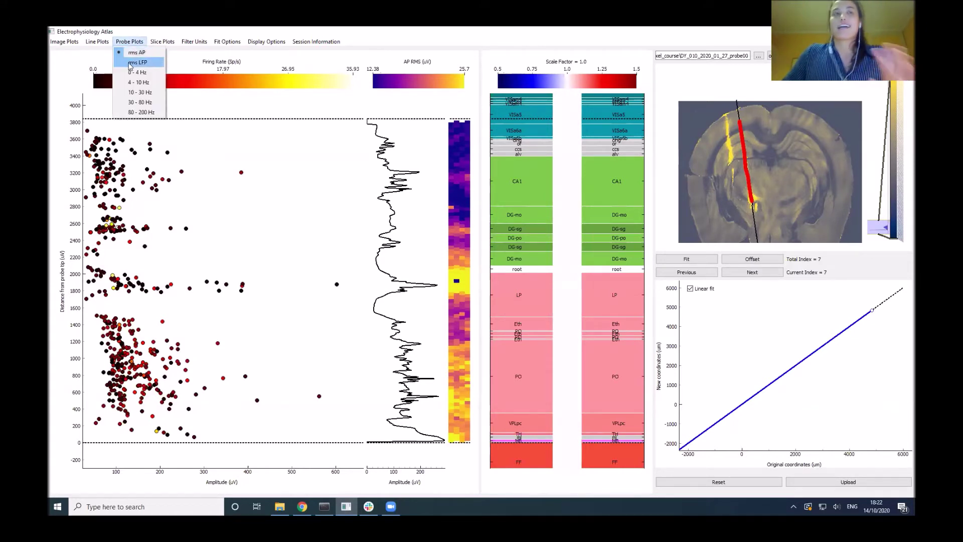
# Show rms LFP, then 0 - 4 Hz LFP power in the probe image plot
pyautogui.click(132, 62)
pyautogui.click(129, 41)
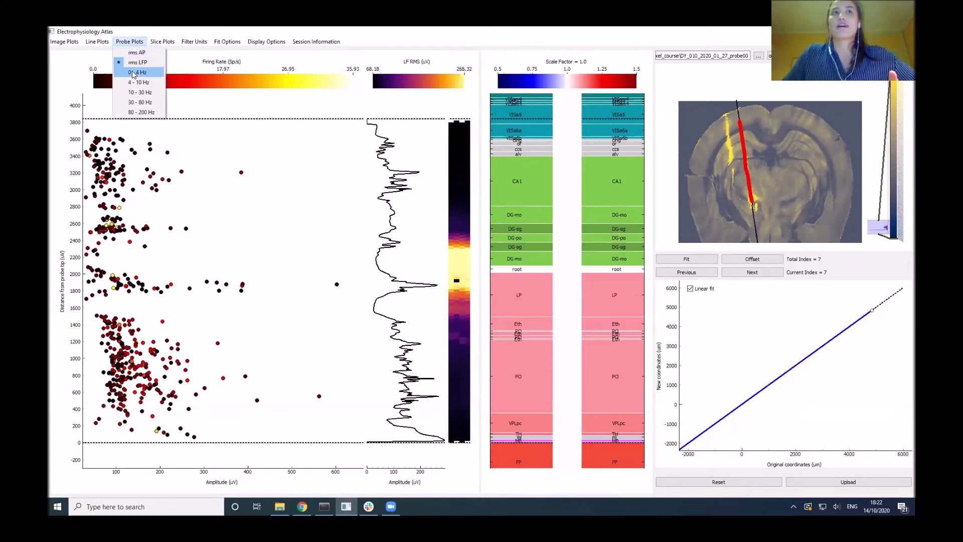
pyautogui.click(132, 72)
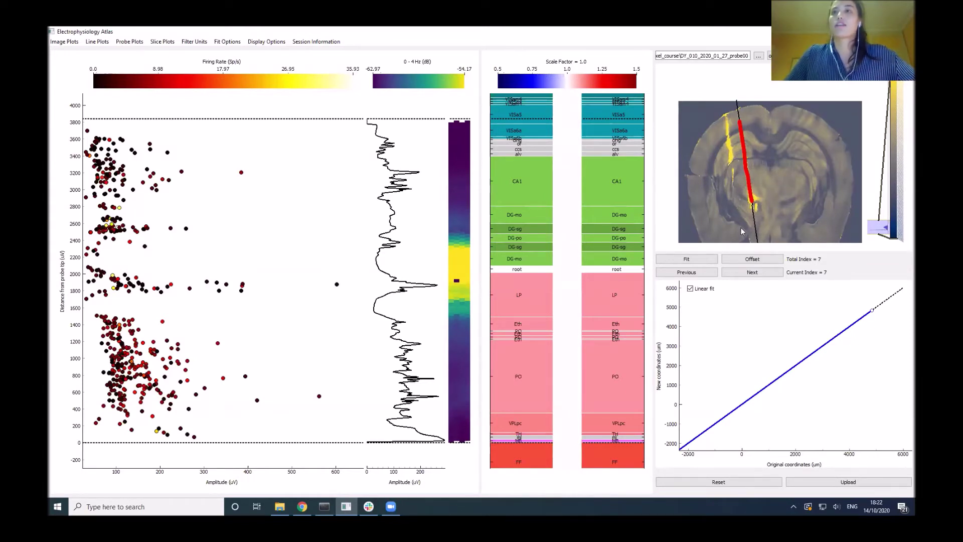
# Pan the histology slice, then cycle the left plot with Alt+1 to spike amplitude over time
pyautogui.moveTo(704, 184); pyautogui.dragTo(694, 168)
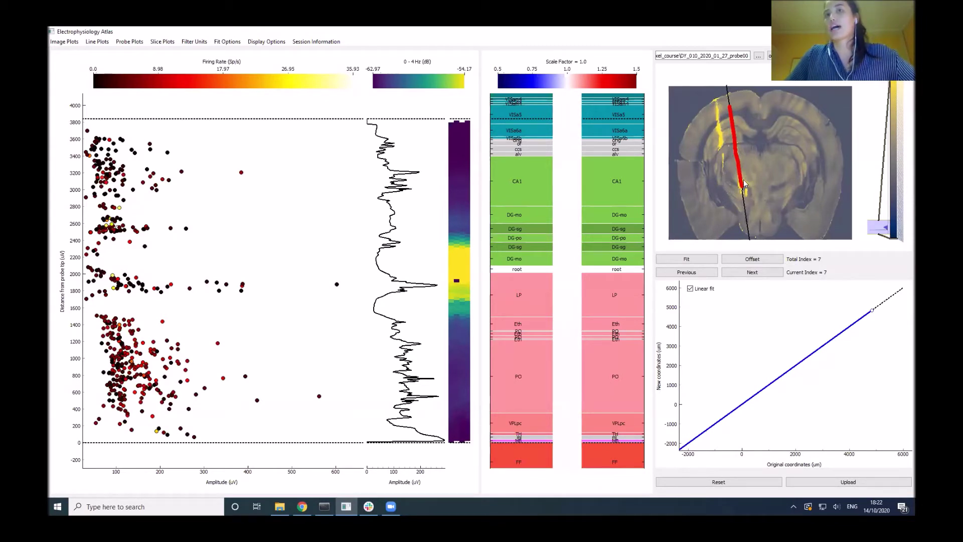
pyautogui.scroll(6, 740, 182)
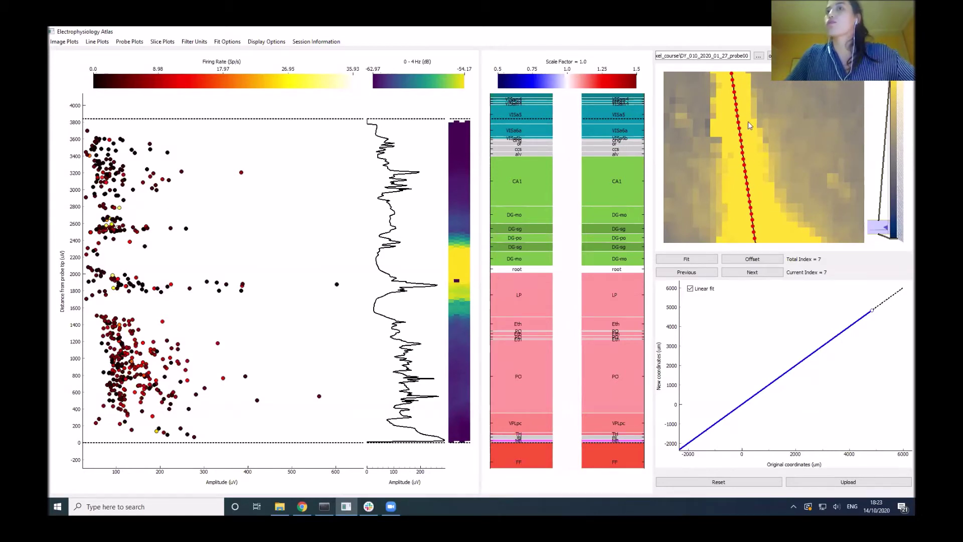
pyautogui.scroll(-6, 749, 143)
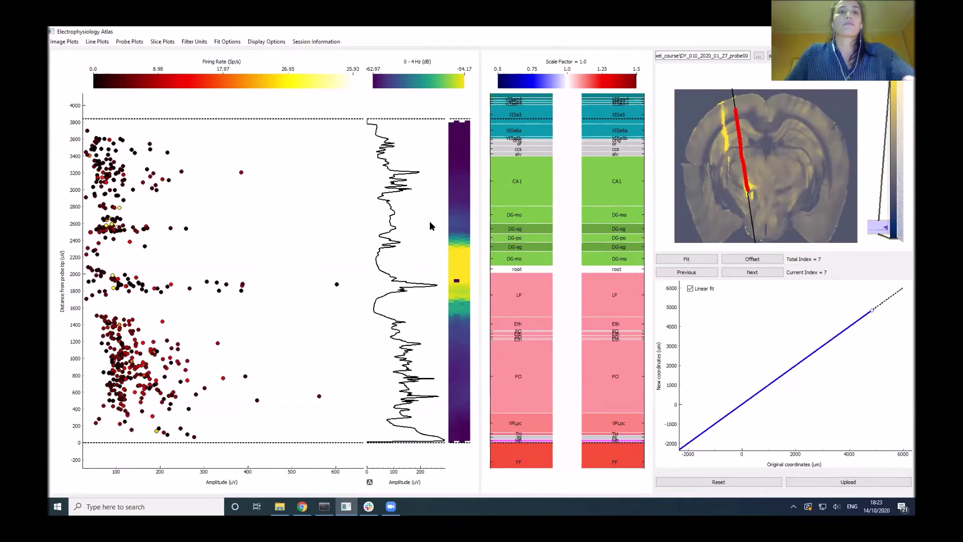
pyautogui.hotkey('alt', '1')
pyautogui.hotkey('alt', '1')
pyautogui.hotkey('alt', '1')
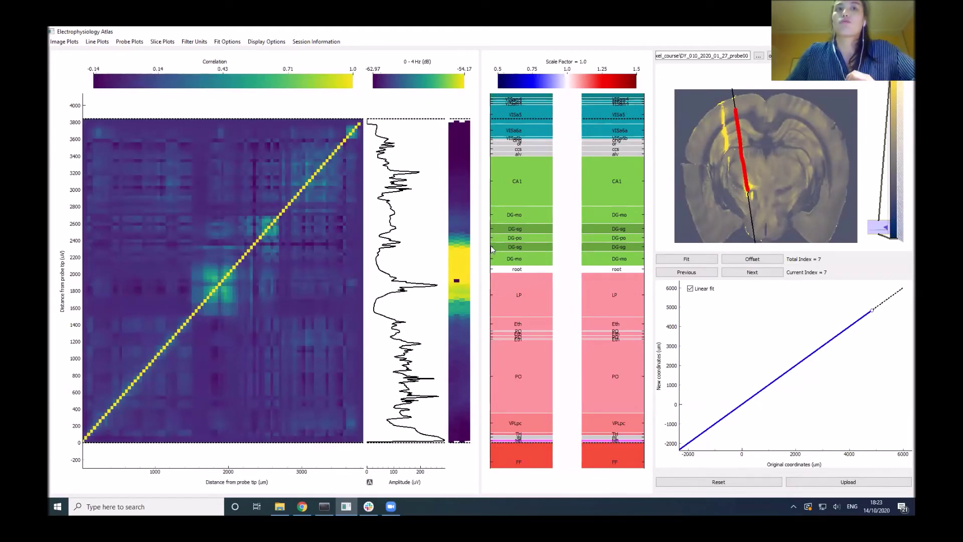
pyautogui.hotkey('alt', '1')
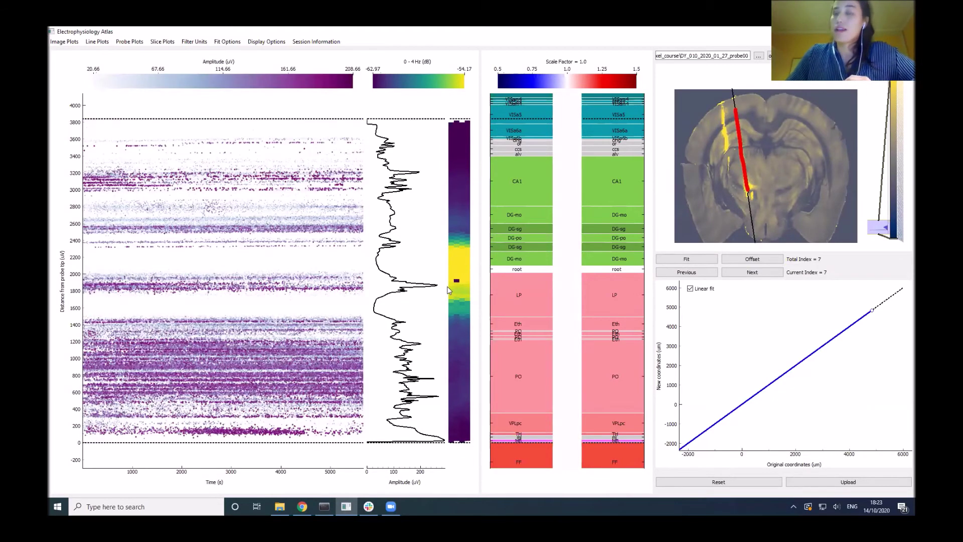
# Add a reference line pairing about 1480 µm in the data with LP's top, and apply the fit
pyautogui.doubleClick(535, 288)
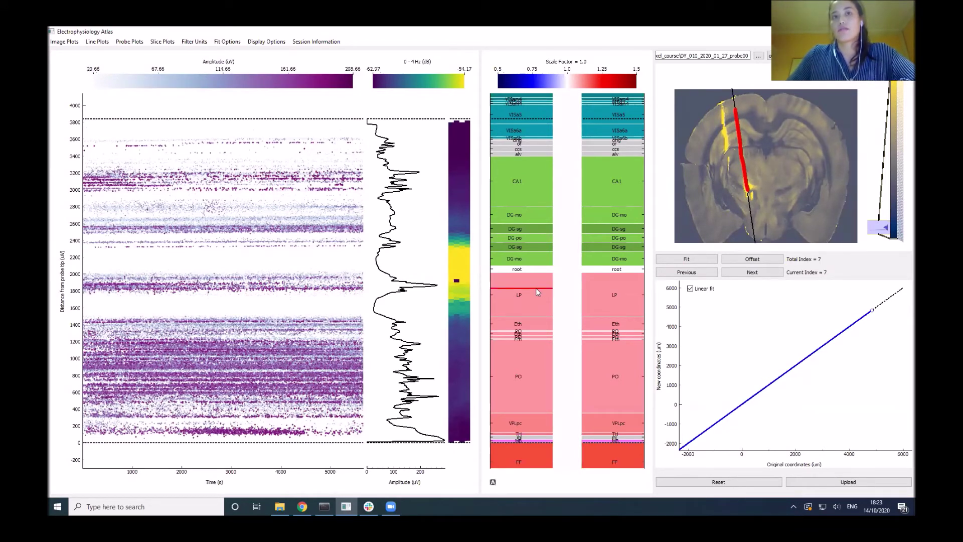
pyautogui.moveTo(441, 289); pyautogui.dragTo(434, 308)
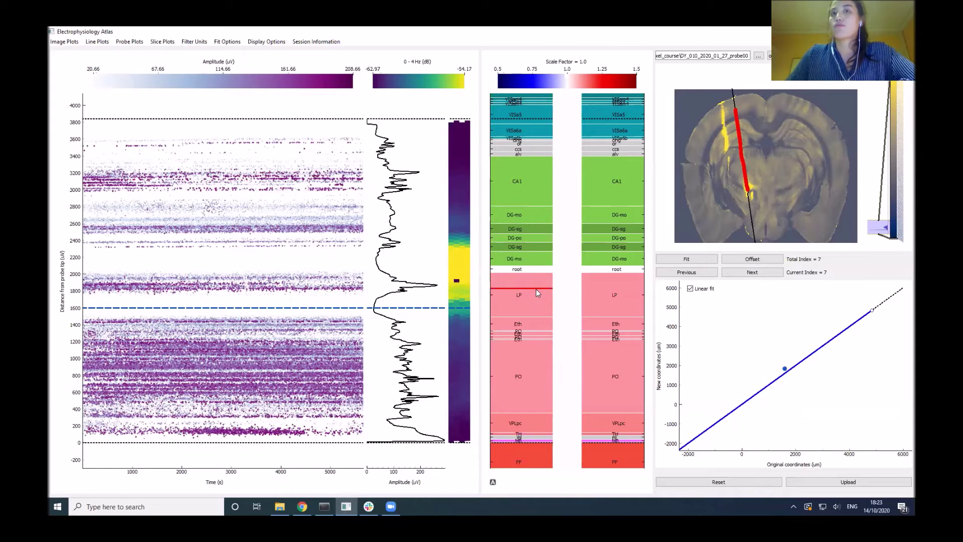
pyautogui.moveTo(536, 289)
pyautogui.mouseDown()
pyautogui.moveTo(547, 252)
pyautogui.moveTo(550, 289)
pyautogui.mouseUp()
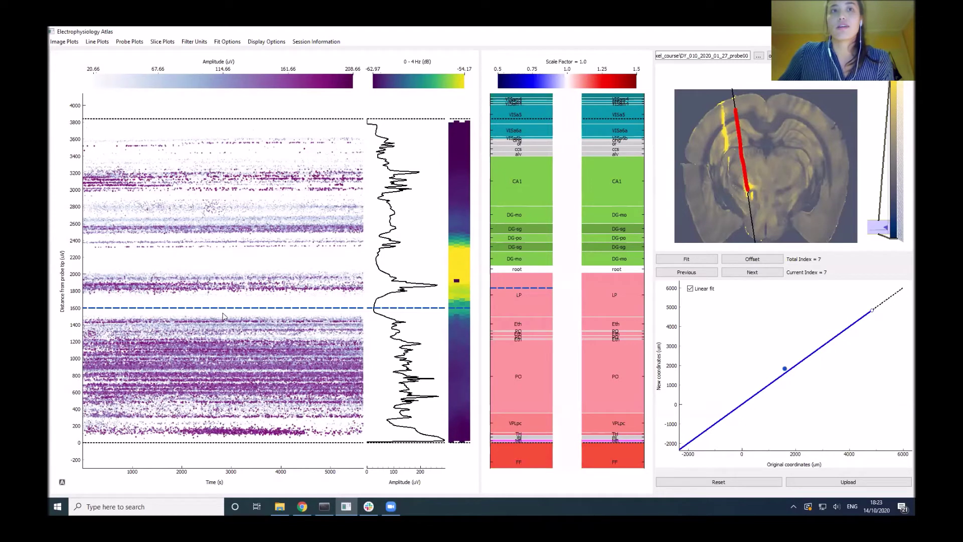
pyautogui.moveTo(315, 311); pyautogui.dragTo(313, 319)
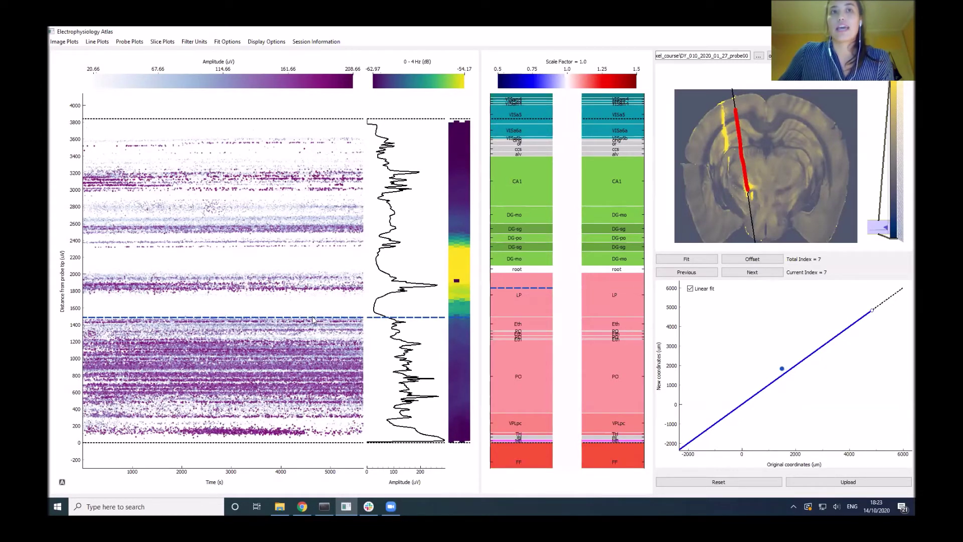
pyautogui.moveTo(503, 289); pyautogui.dragTo(503, 272)
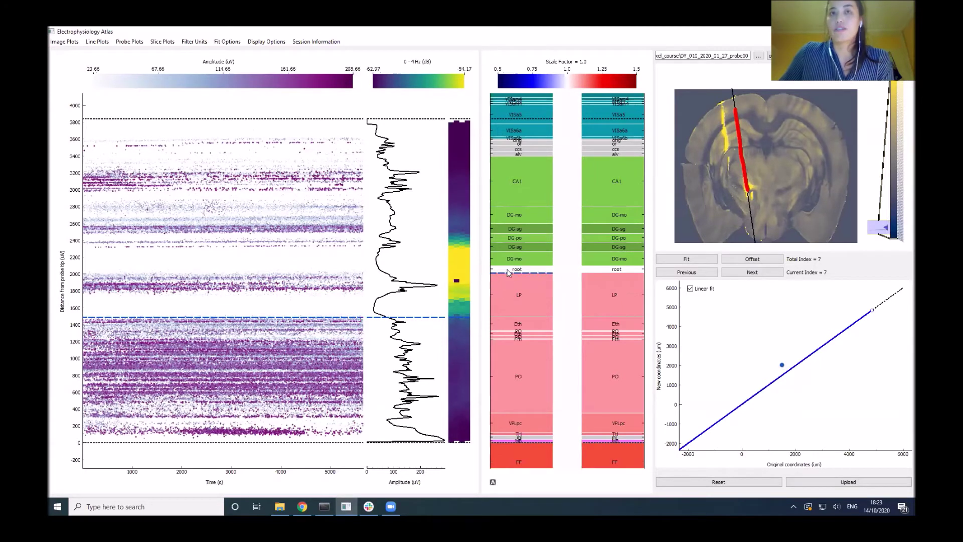
pyautogui.click(683, 264)
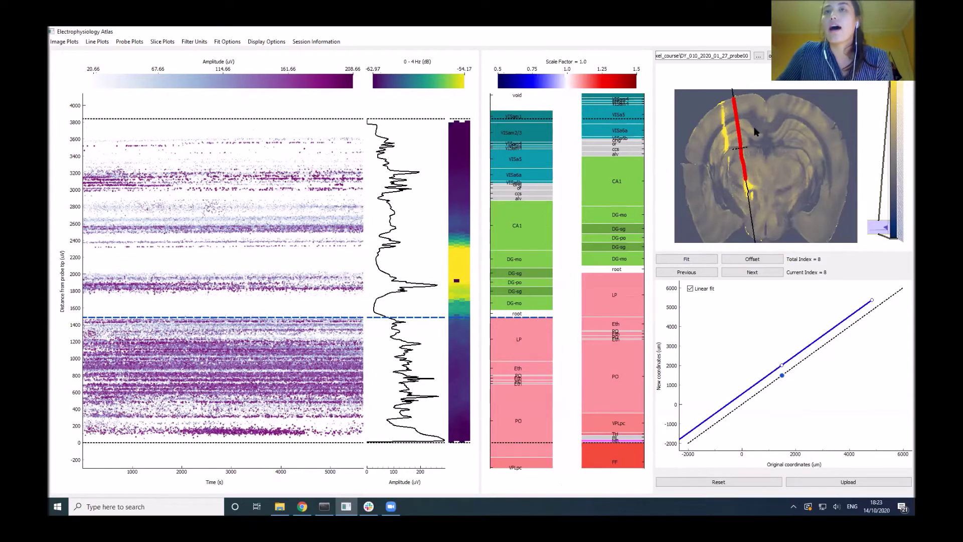
# Compare the previous and latest fits, then add a reference line near 1750 µm and refit
pyautogui.click(696, 275)
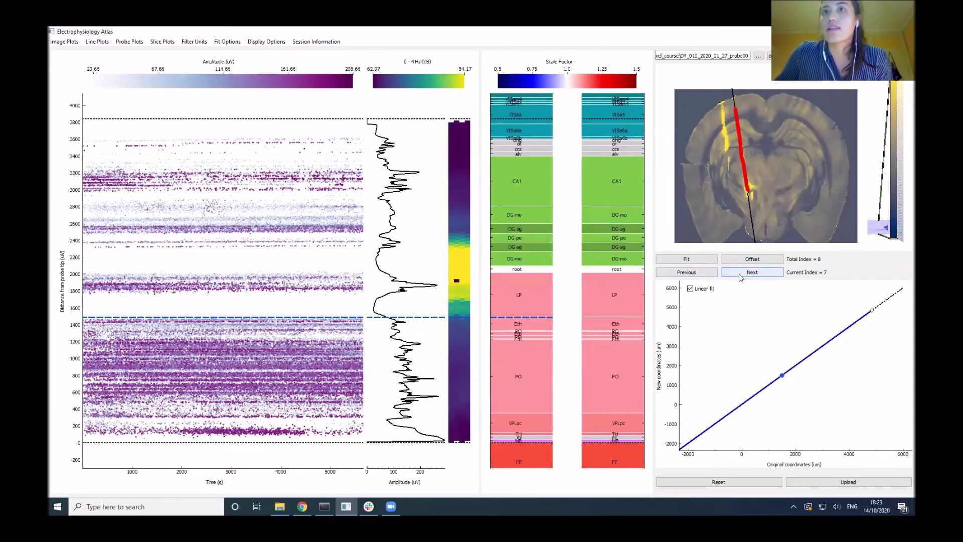
pyautogui.press('Right')
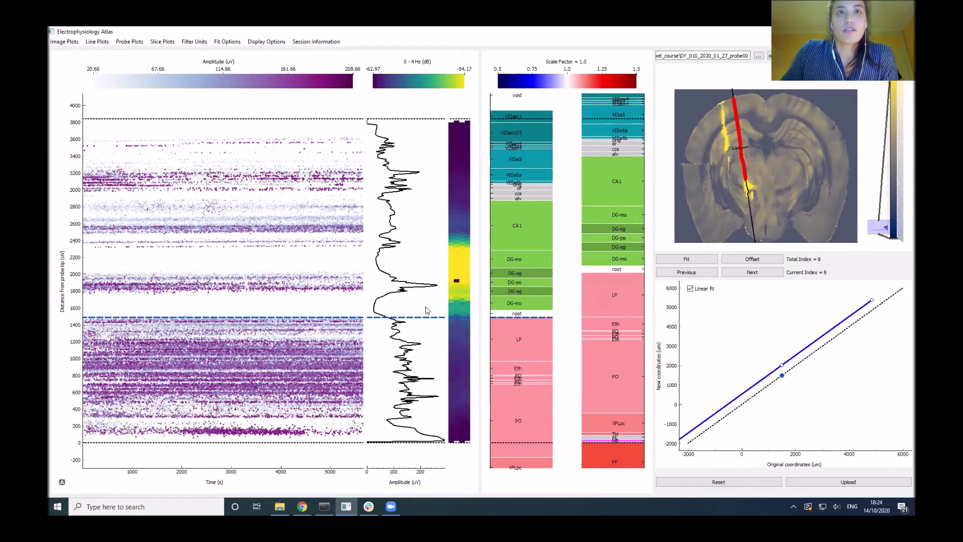
pyautogui.doubleClick(441, 296)
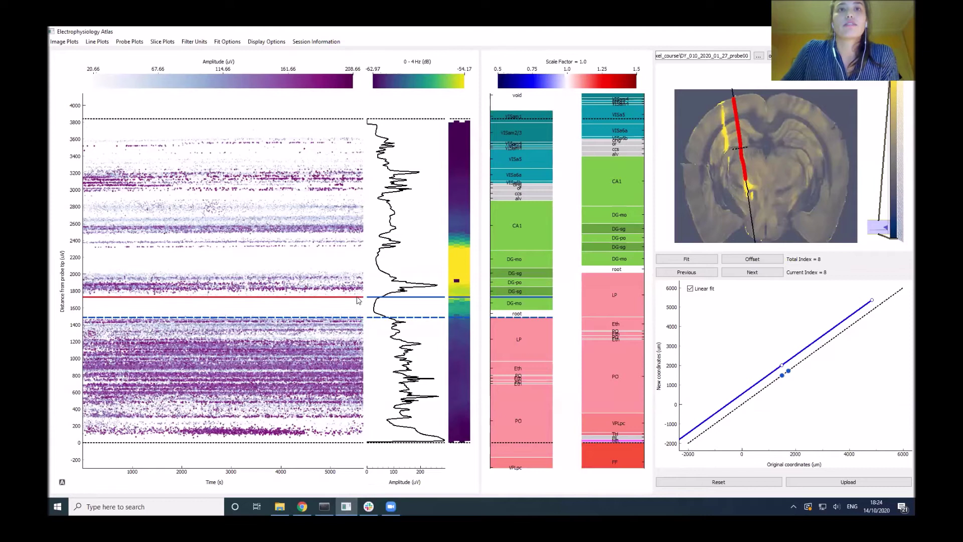
pyautogui.moveTo(357, 297); pyautogui.dragTo(357, 294)
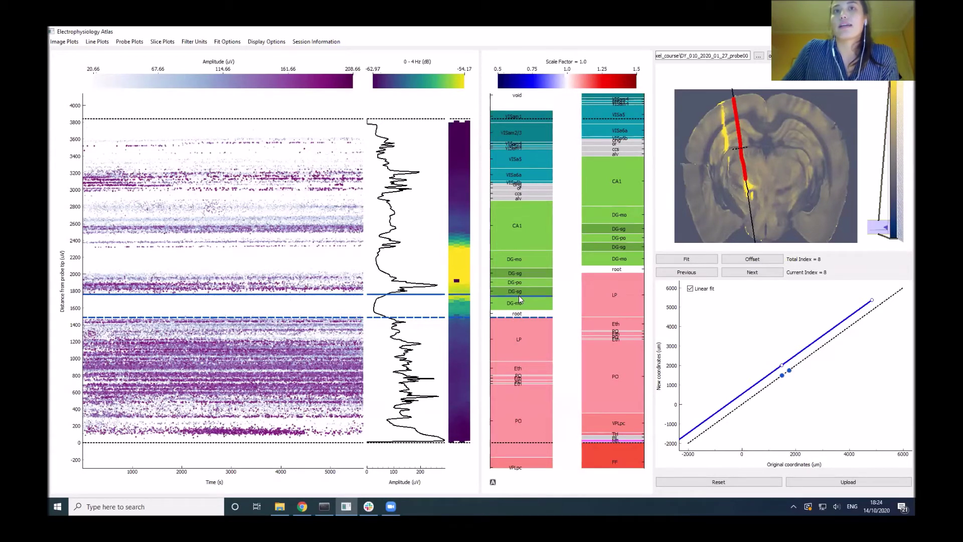
pyautogui.click(687, 261)
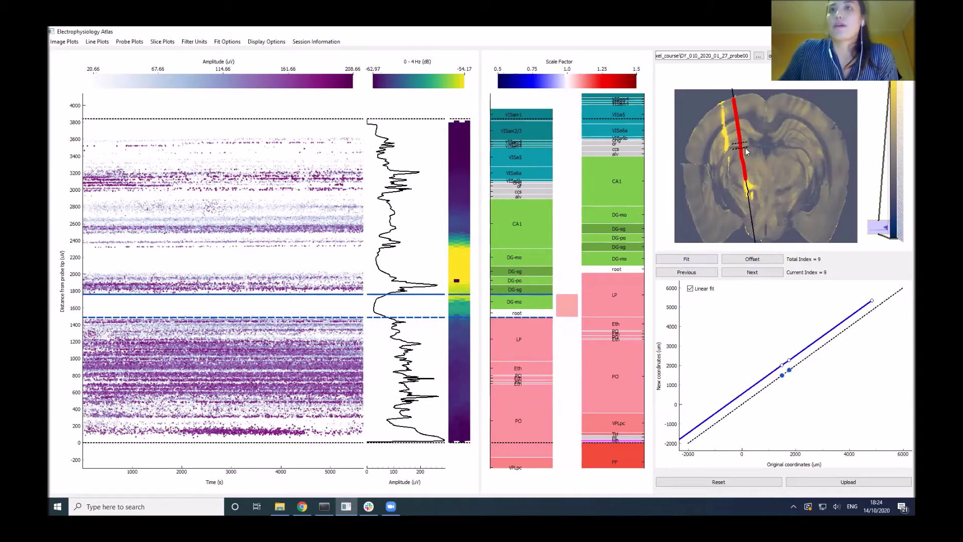
# Zoom into the slice and show the green histology channel
pyautogui.scroll(3, 746, 151)
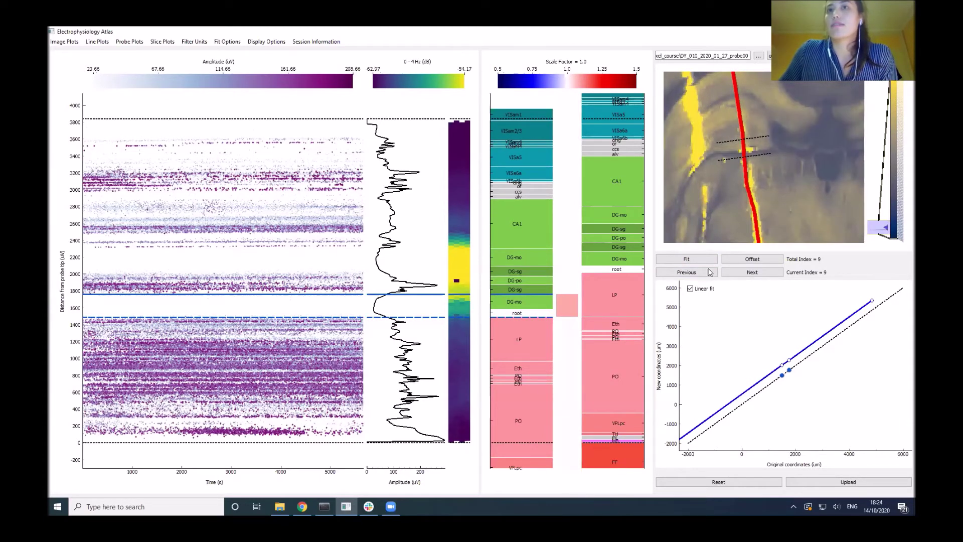
pyautogui.scroll(1, 770, 153)
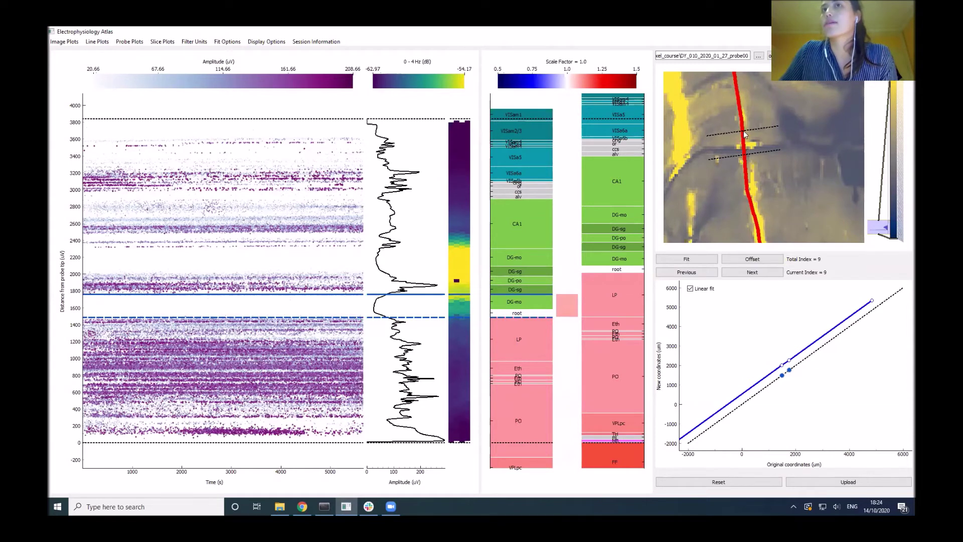
pyautogui.click(161, 43)
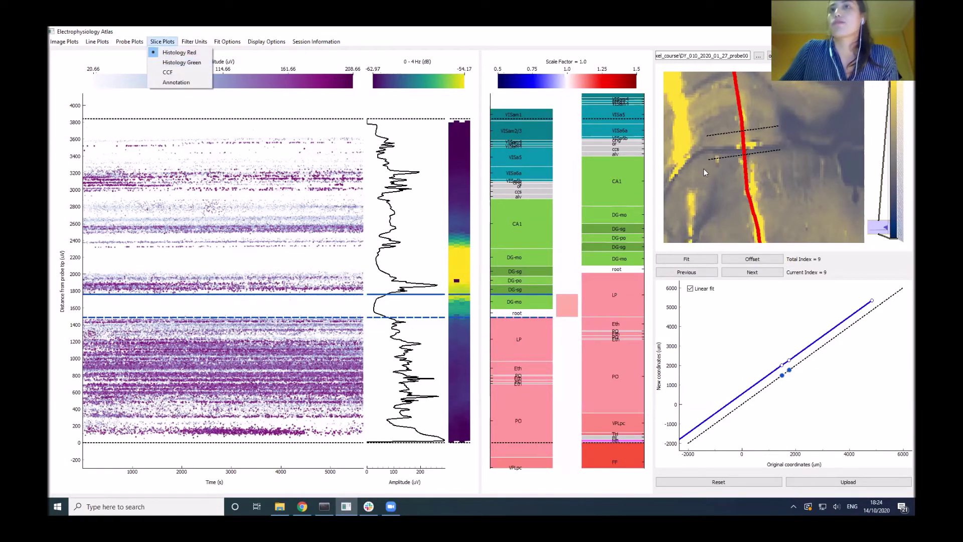
pyautogui.click(179, 64)
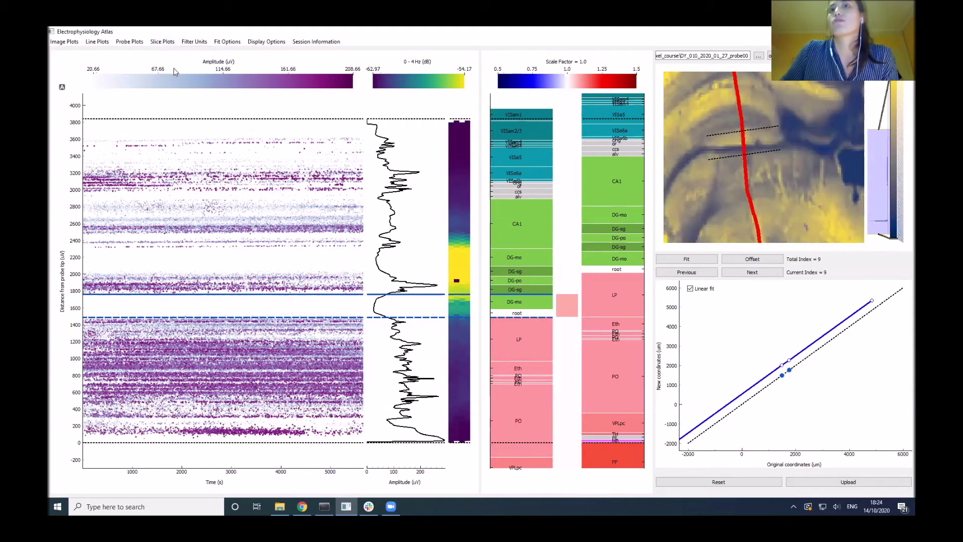
pyautogui.scroll(-10, 697, 140)
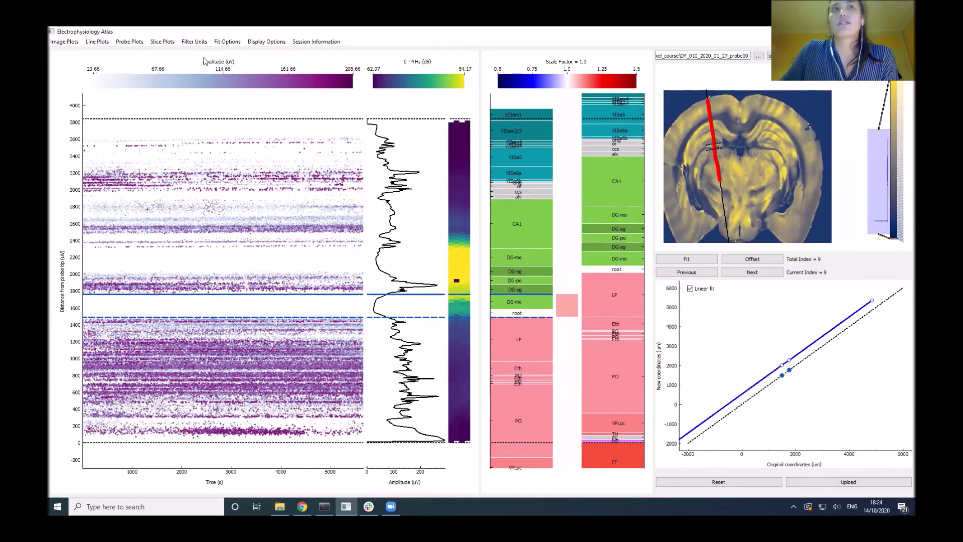
# Switch the slice to CCF, then the coloured Annotation atlas, zooming in and back out
pyautogui.click(161, 42)
pyautogui.click(175, 71)
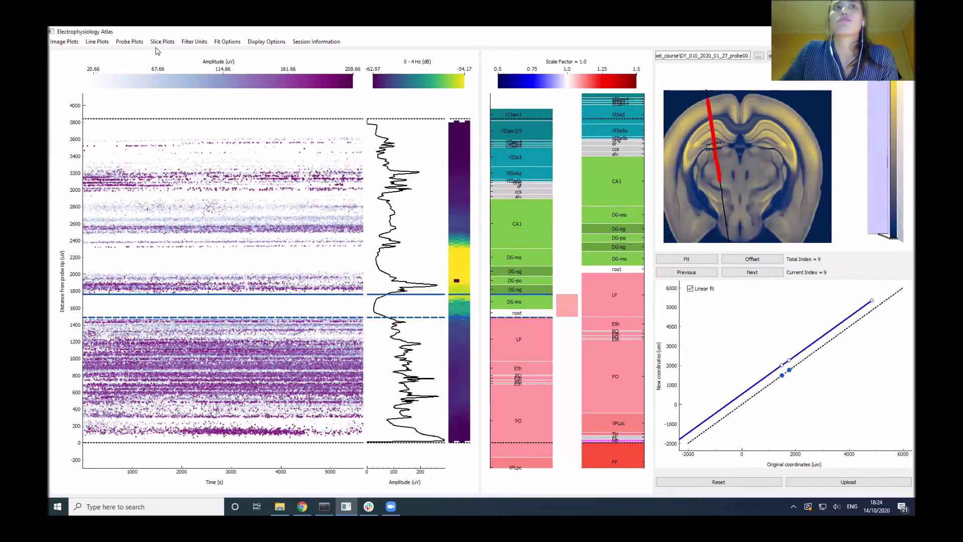
pyautogui.click(162, 42)
pyautogui.click(170, 83)
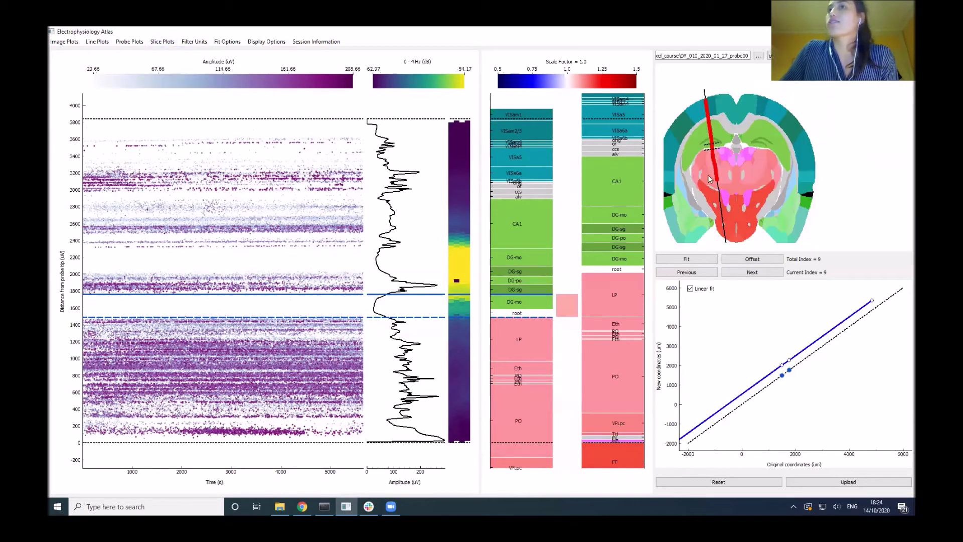
pyautogui.scroll(5, 703, 147)
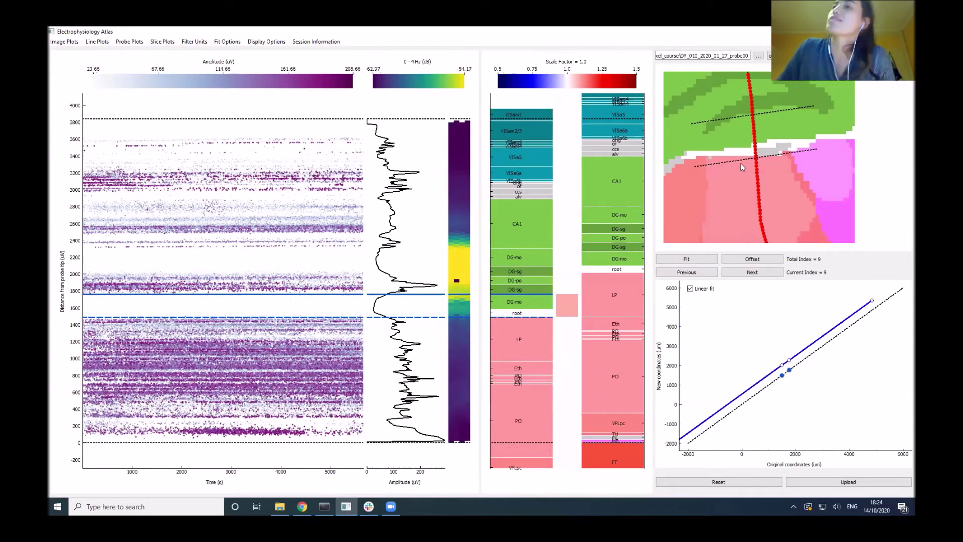
pyautogui.scroll(-5, 730, 169)
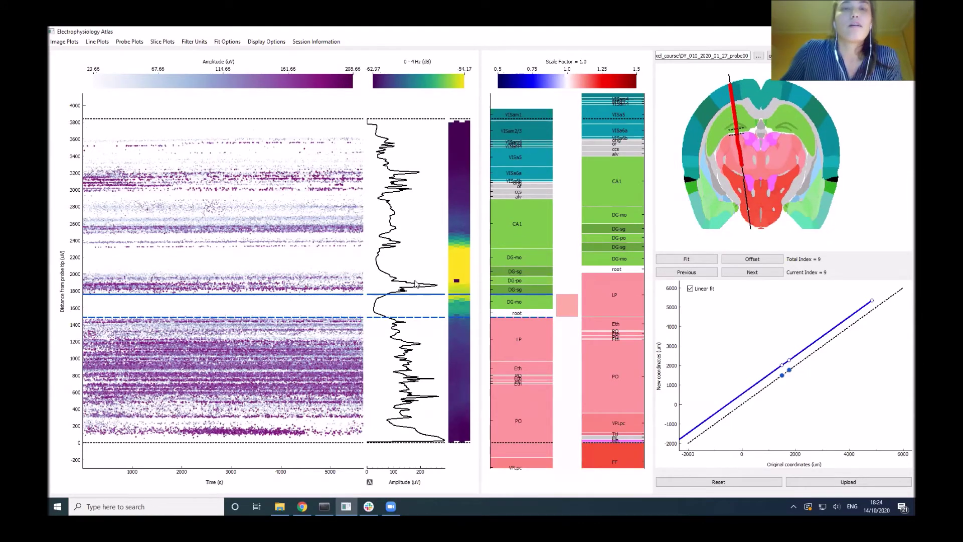
# Add red and black reference lines, lower the black one slightly, fit to index 10, and show LF RMS
pyautogui.doubleClick(498, 248)
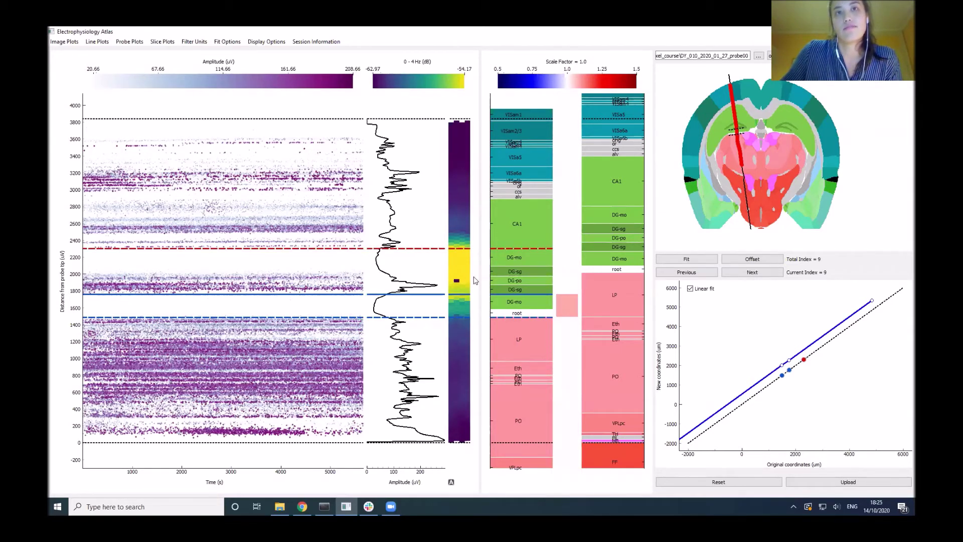
pyautogui.doubleClick(504, 266)
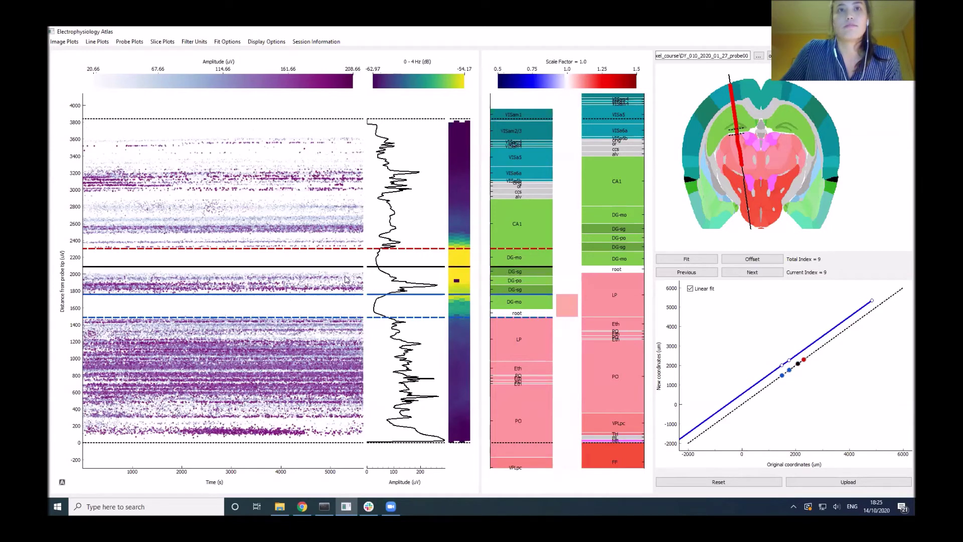
pyautogui.moveTo(351, 266); pyautogui.dragTo(351, 273)
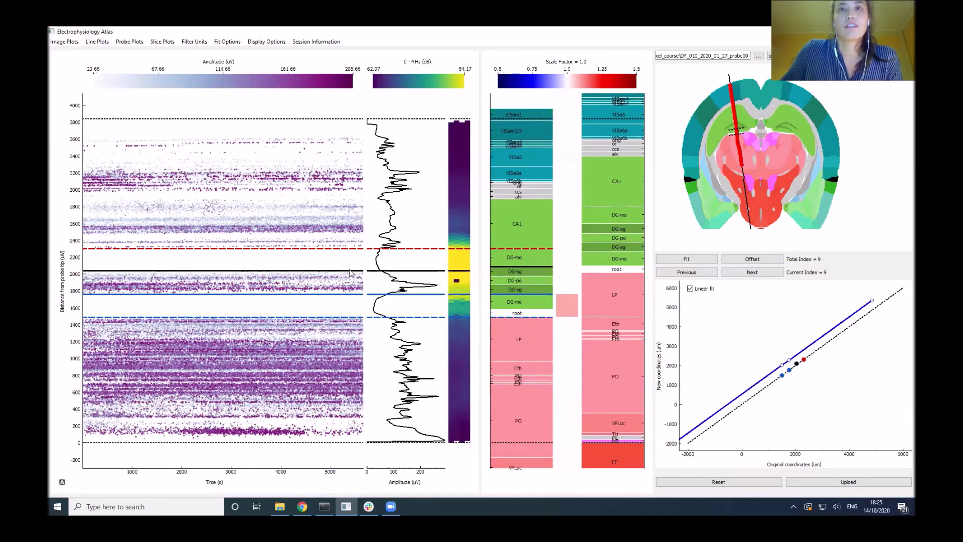
pyautogui.click(682, 261)
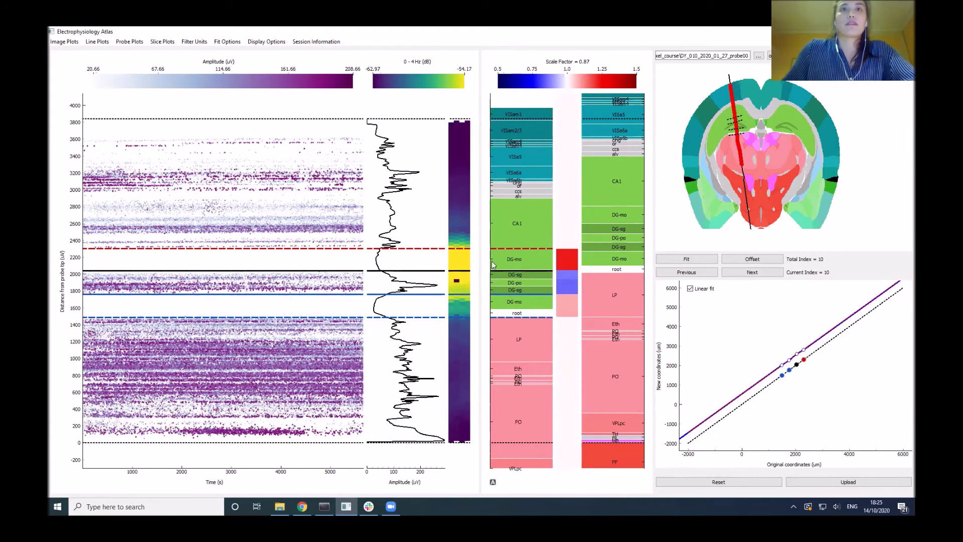
pyautogui.hotkey('alt', '1')
# Set the line plot to firing rate, return the image to spike amplitude, and add a line near 3150 µm
pyautogui.hotkey('alt', '2')
pyautogui.hotkey('alt', '1')
pyautogui.hotkey('alt', '1')
pyautogui.hotkey('alt', '1')
pyautogui.hotkey('alt', '1')
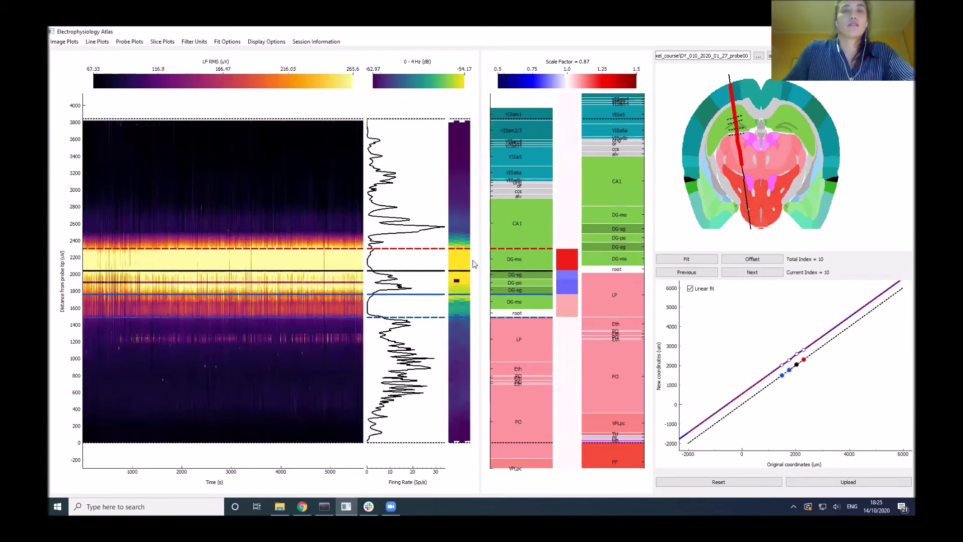
pyautogui.hotkey('alt', '1')
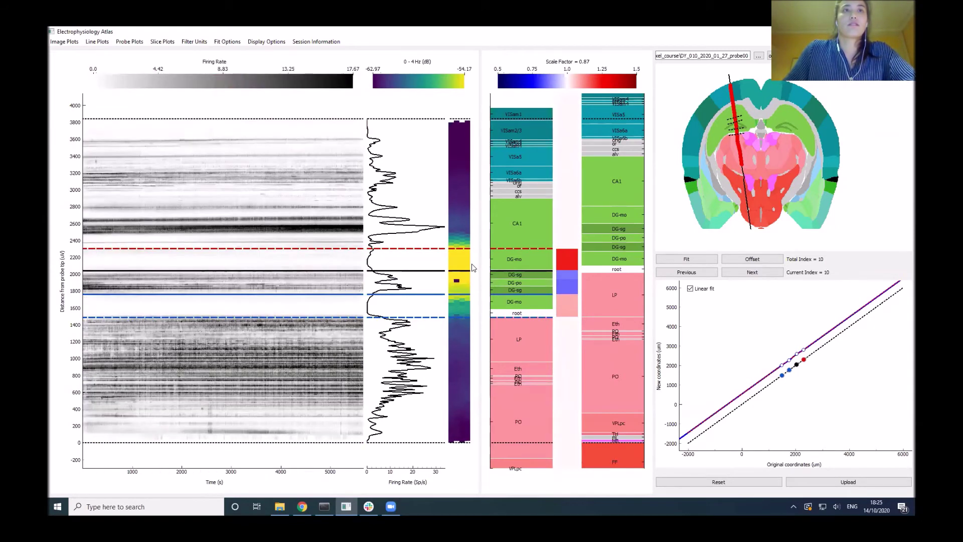
pyautogui.hotkey('alt', '1')
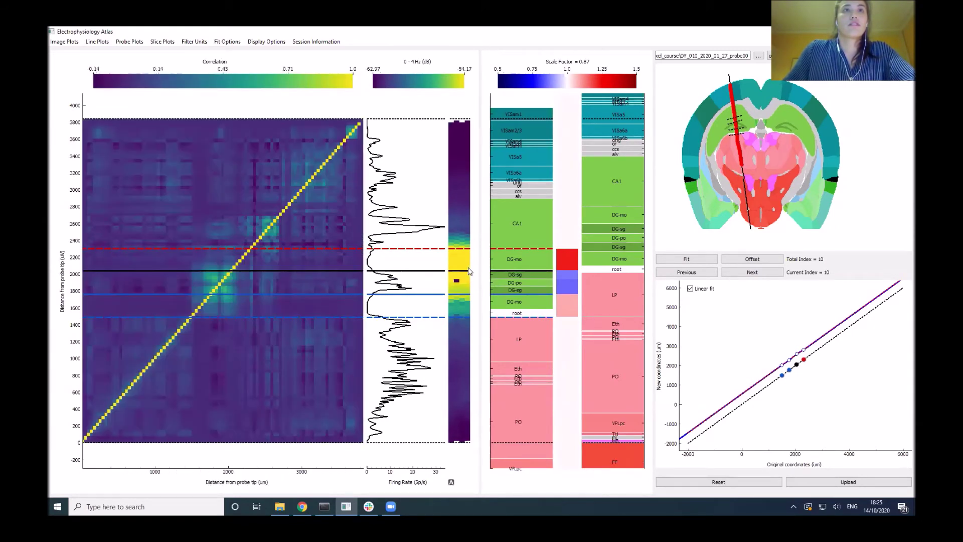
pyautogui.hotkey('alt', '1')
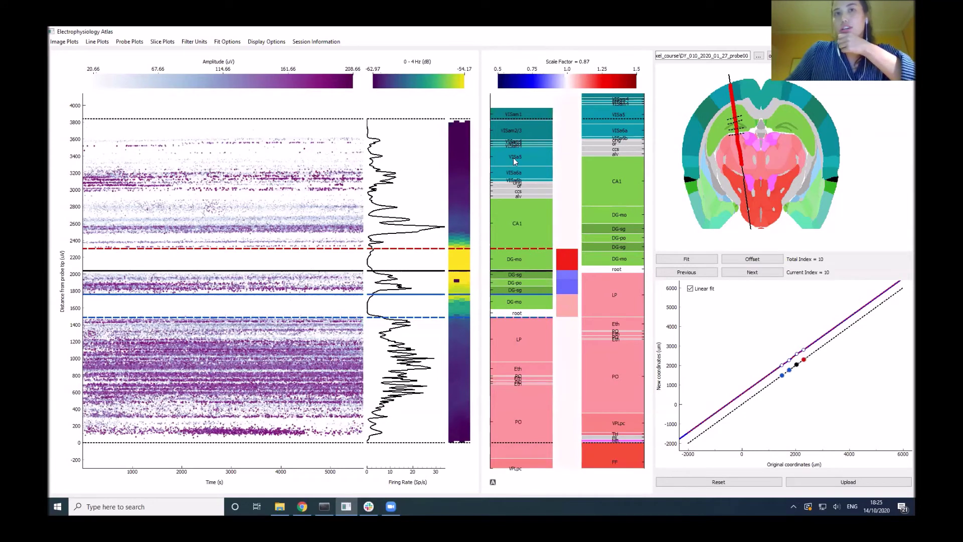
pyautogui.doubleClick(506, 174)
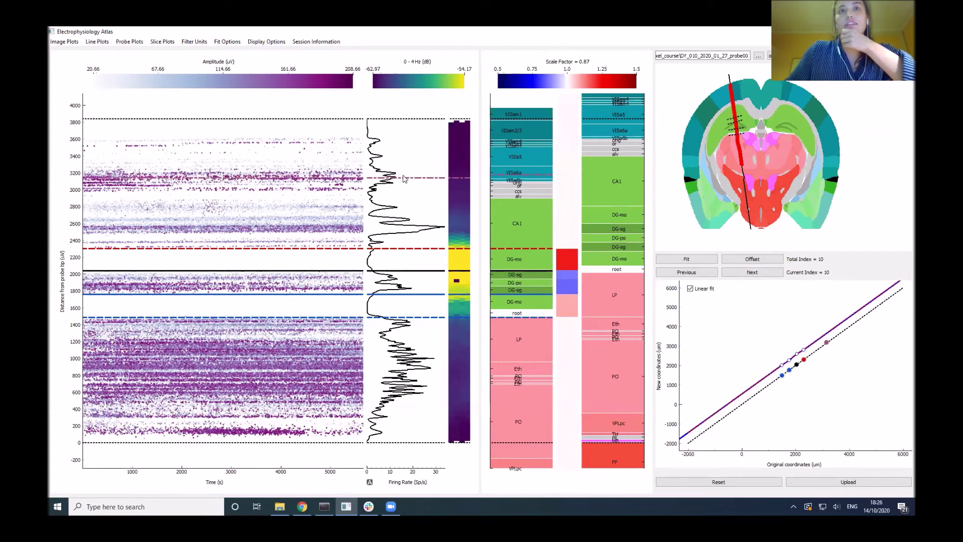
# Raise the histology reference line, refit to index 11, and read the scale-factor values
pyautogui.moveTo(521, 176); pyautogui.dragTo(523, 164)
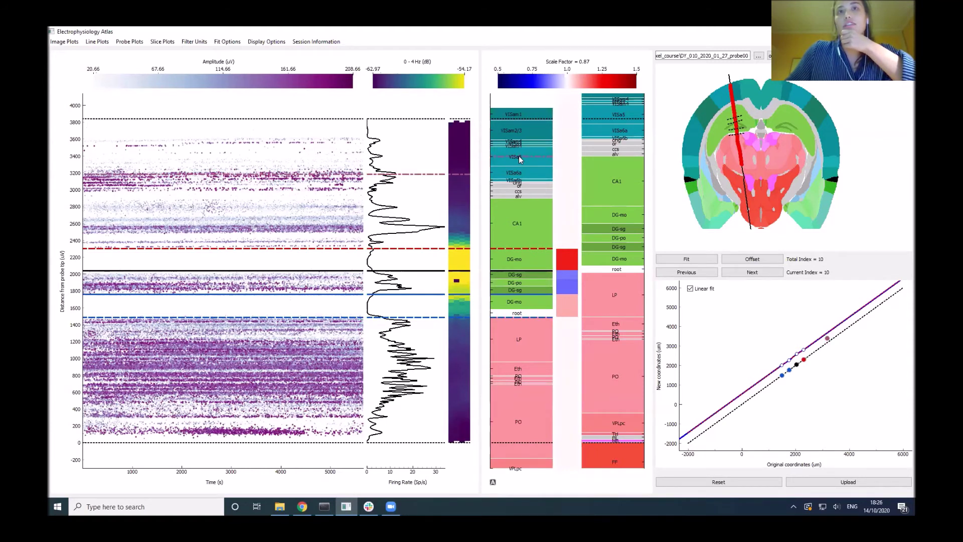
pyautogui.click(695, 258)
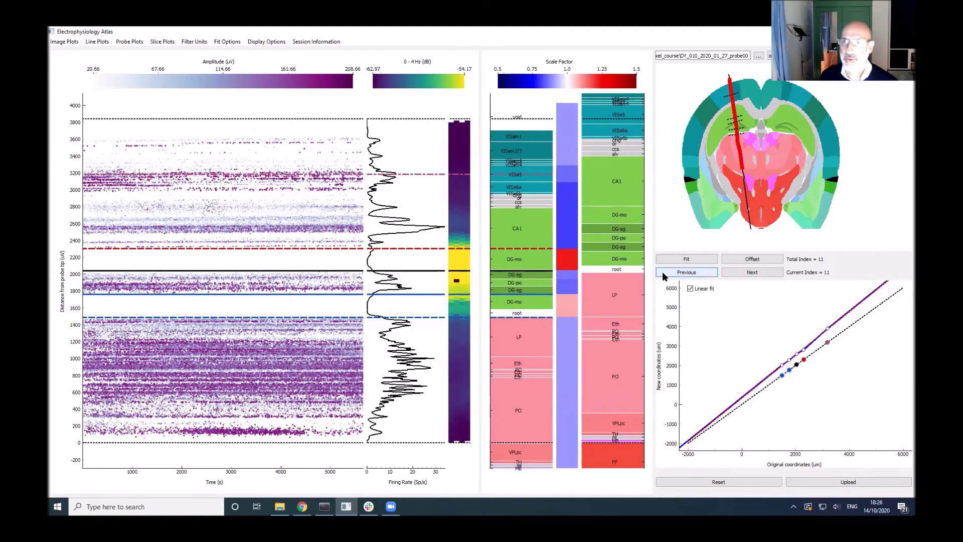
pyautogui.moveTo(566, 126)
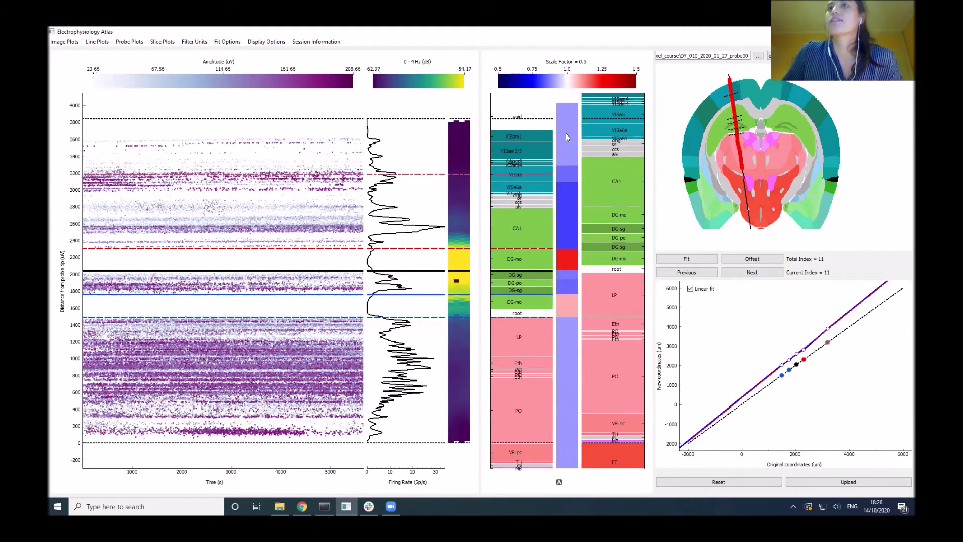
pyautogui.moveTo(567, 252)
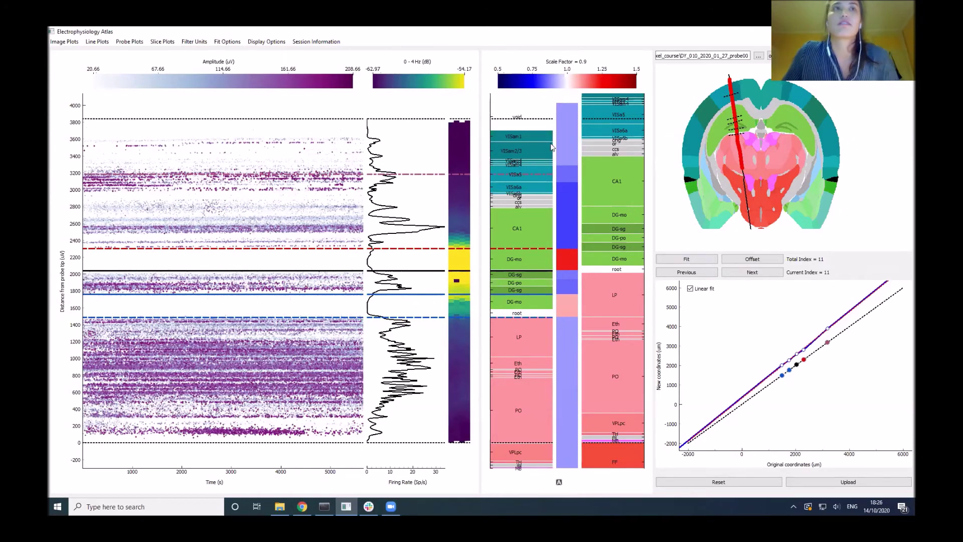
pyautogui.click(163, 43)
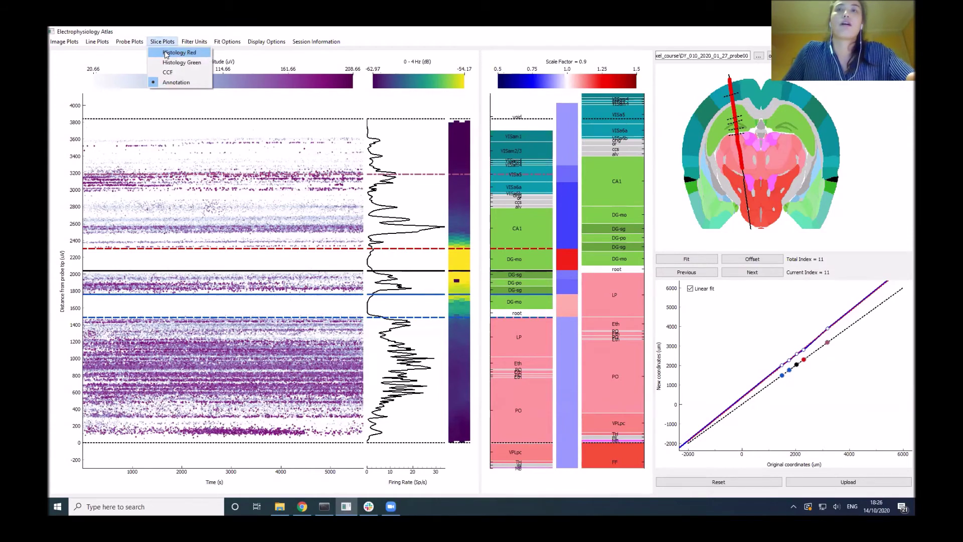
# Switch the slice back to the histology image and zoom in and out to review it
pyautogui.click(171, 53)
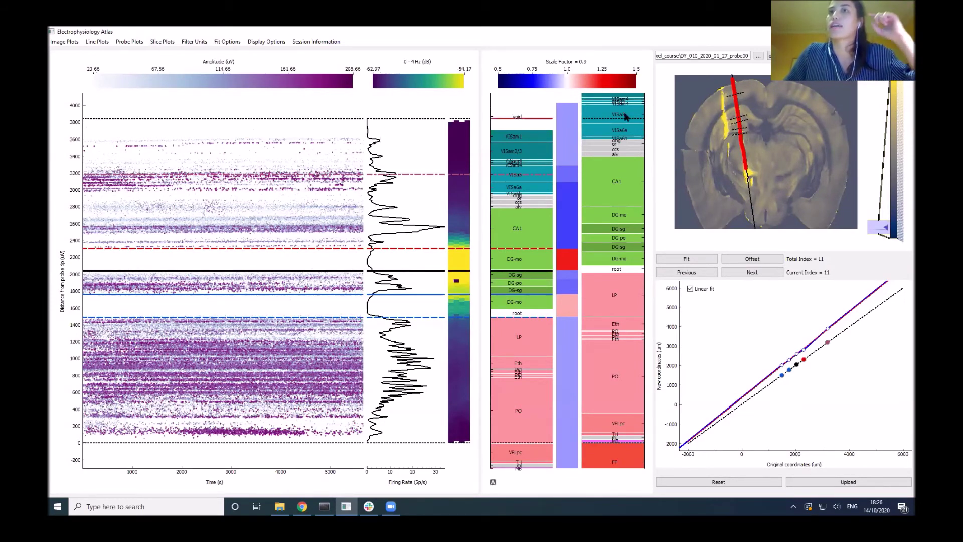
pyautogui.scroll(5, 756, 75)
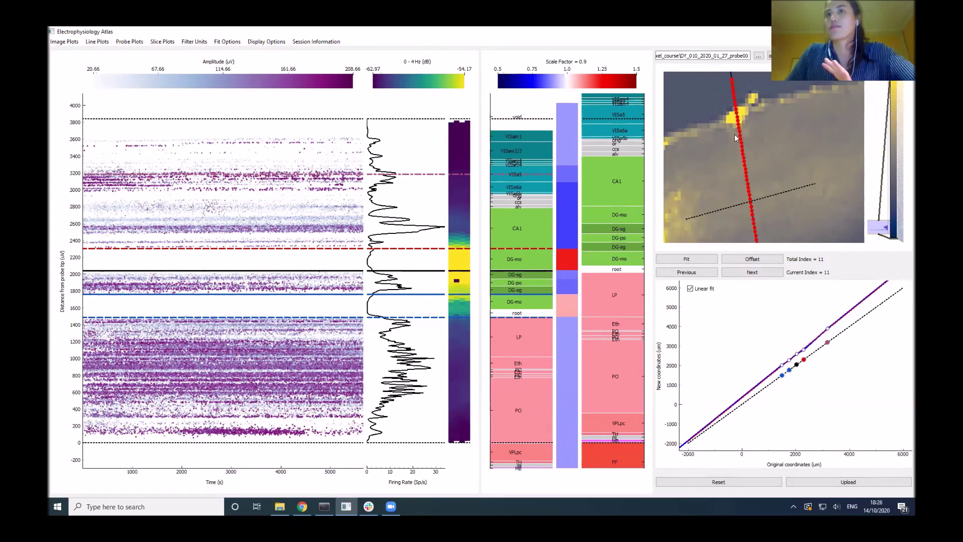
pyautogui.scroll(-5, 744, 168)
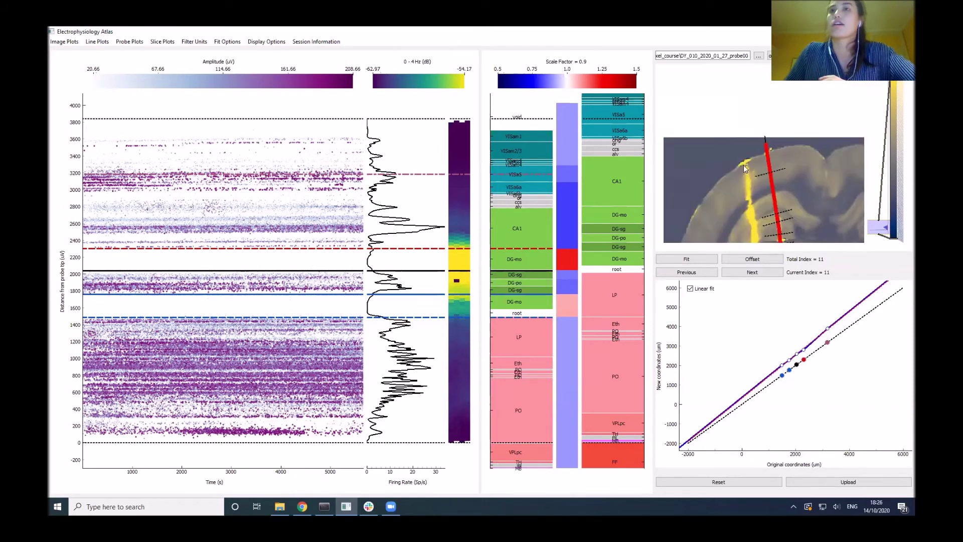
pyautogui.scroll(-3, 743, 165)
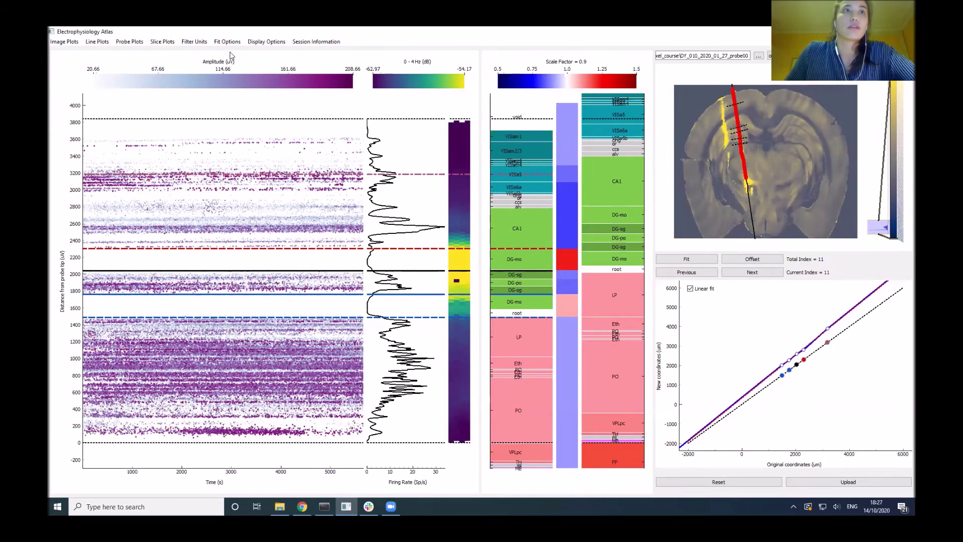
# Show cluster amplitude versus depth, inspect cluster 455's autocorrelogram and waveform, then close it
pyautogui.press('alt')
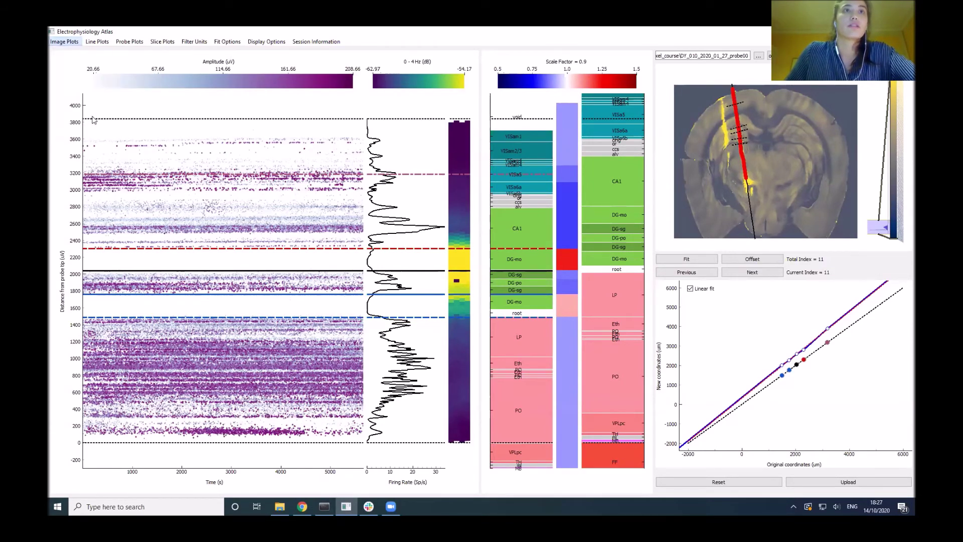
pyautogui.hotkey('alt', '1')
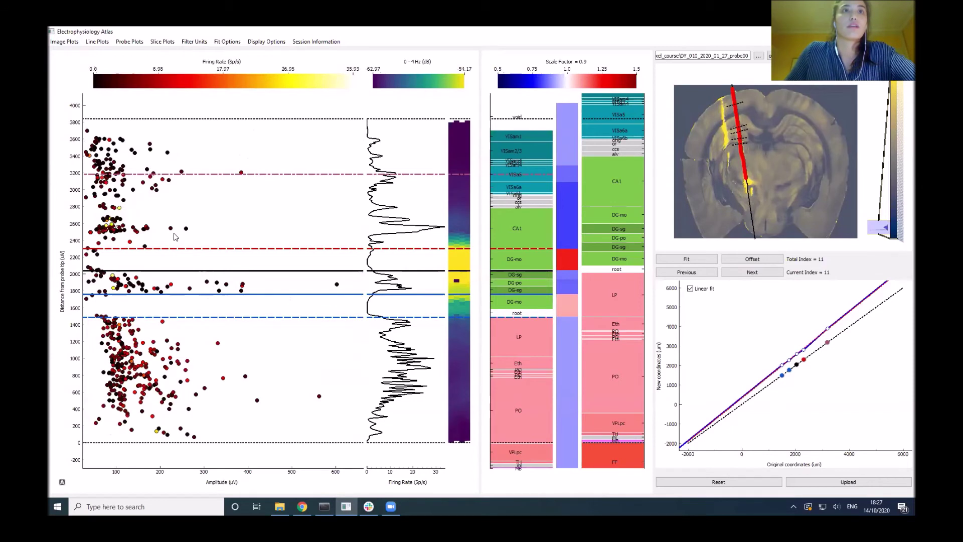
pyautogui.click(119, 208)
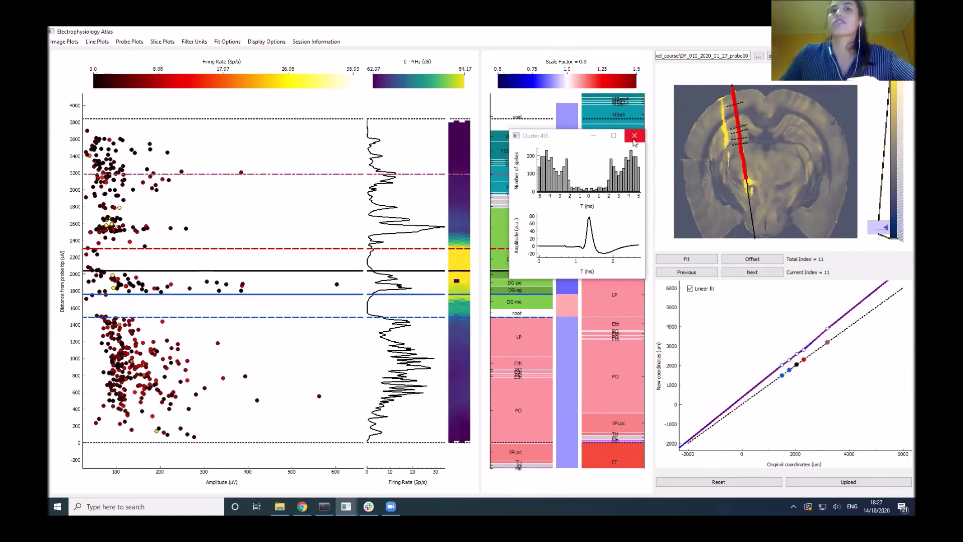
pyautogui.click(634, 136)
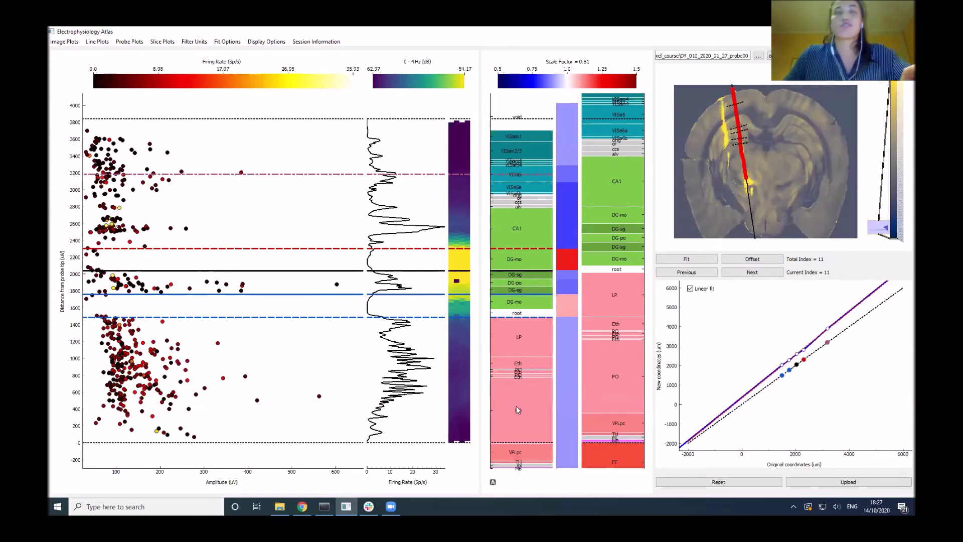
pyautogui.click(273, 48)
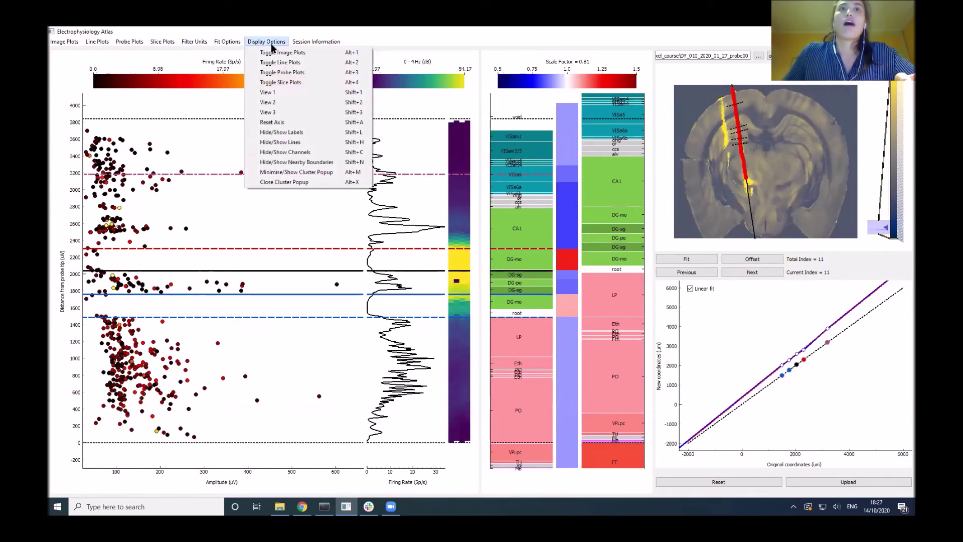
# Hide and reshow the reference lines and probe channels, and change the slice image
pyautogui.click(294, 144)
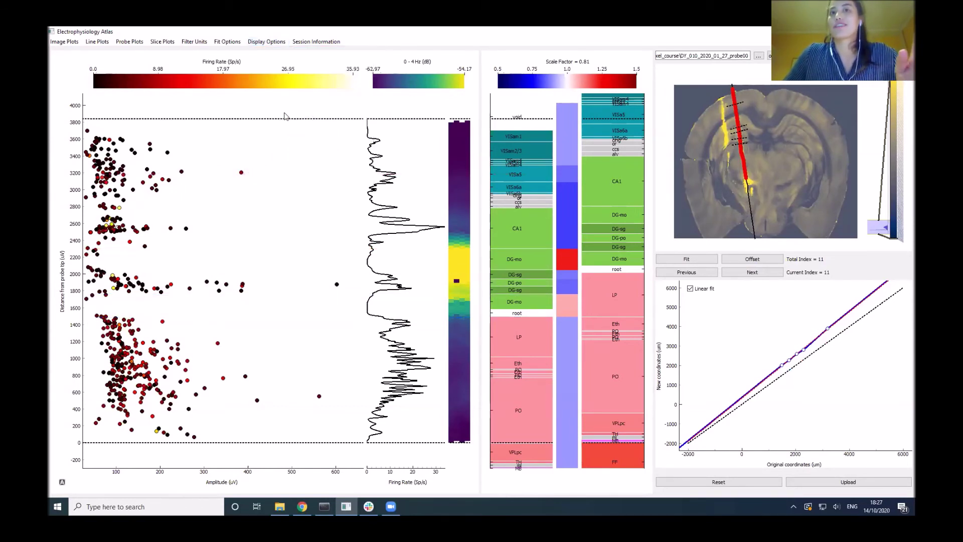
pyautogui.click(267, 42)
pyautogui.click(291, 143)
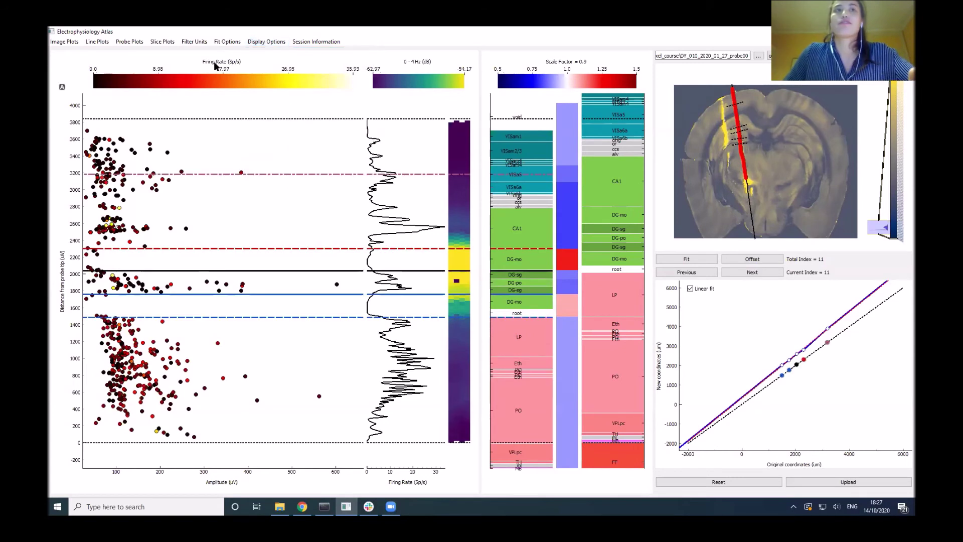
pyautogui.click(162, 42)
pyautogui.click(493, 154)
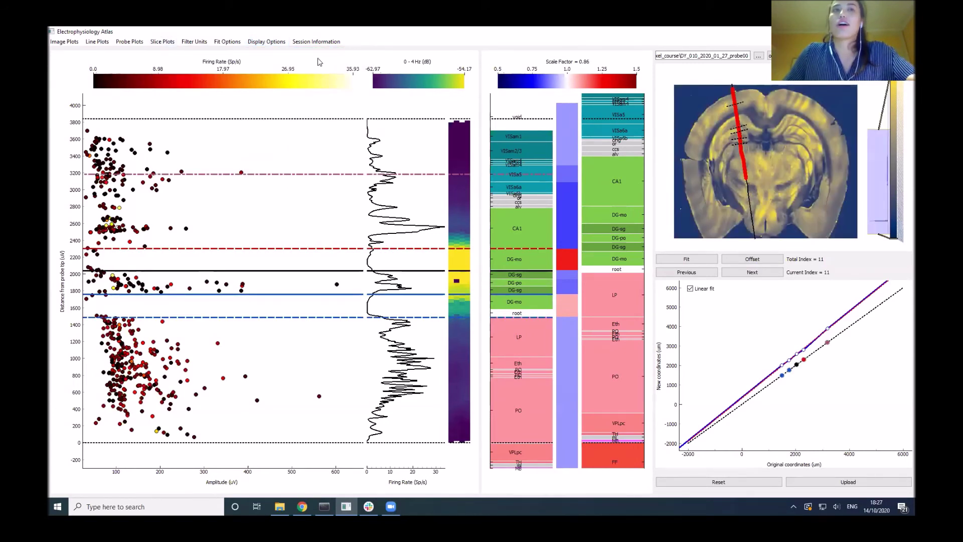
pyautogui.click(267, 42)
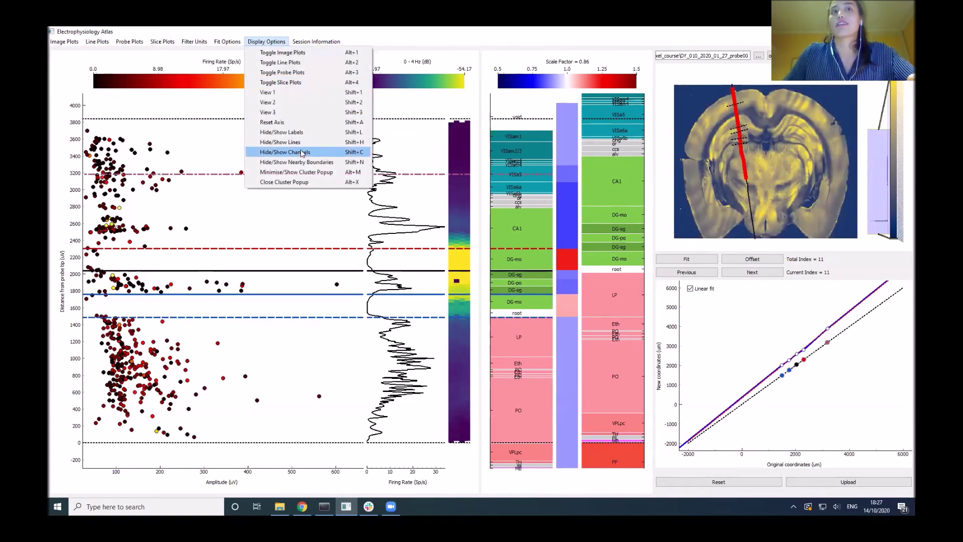
pyautogui.click(303, 153)
pyautogui.click(267, 41)
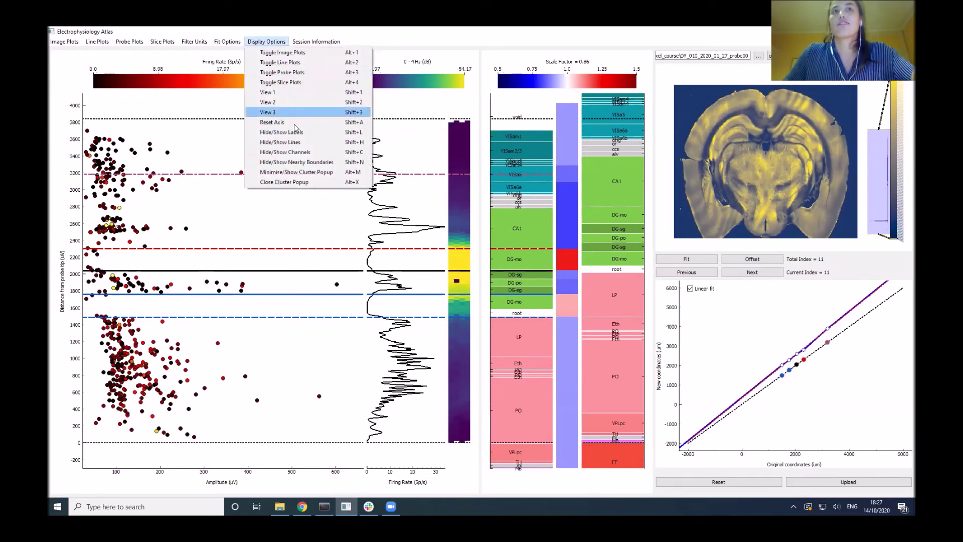
pyautogui.click(301, 153)
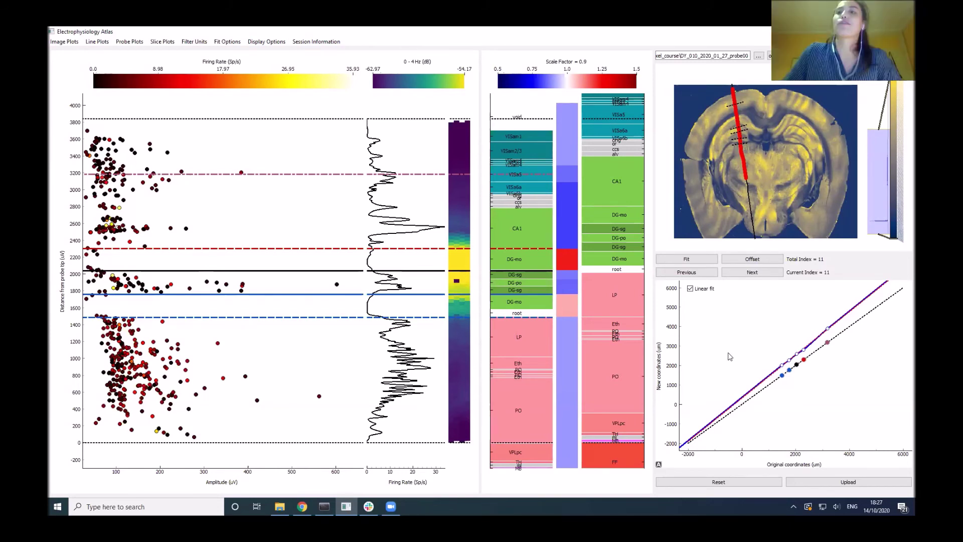
# Upload the alignment and open channel_locations.json from the probe folder in Notepad
pyautogui.click(856, 483)
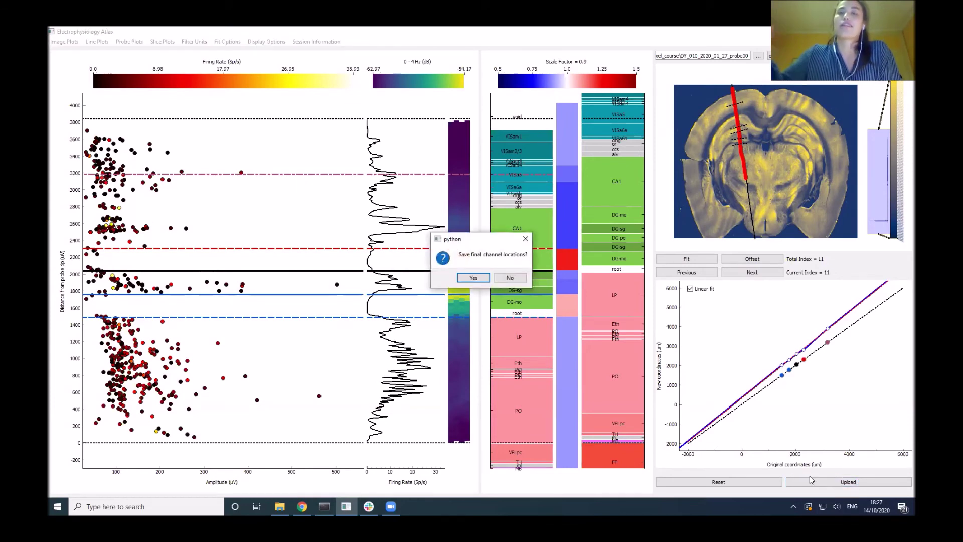
pyautogui.click(280, 506)
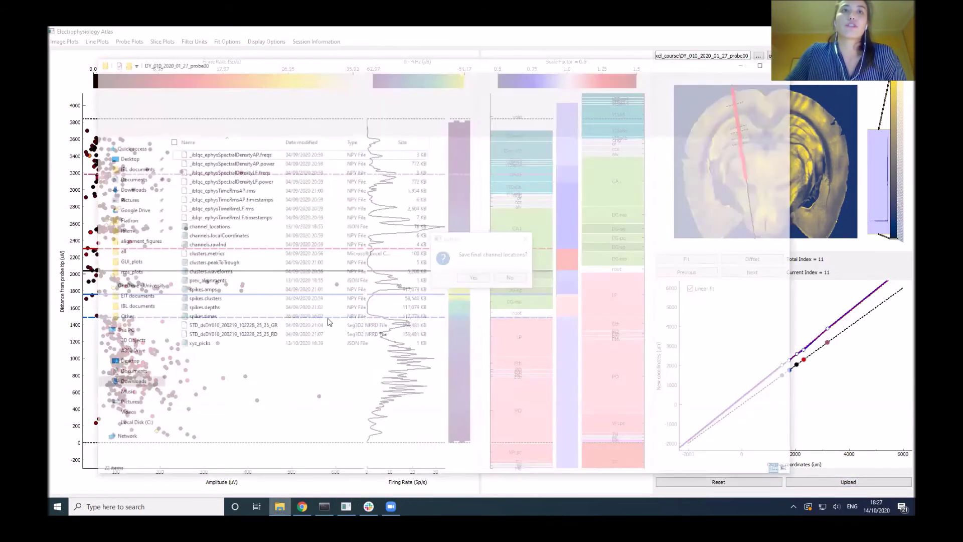
pyautogui.doubleClick(214, 205)
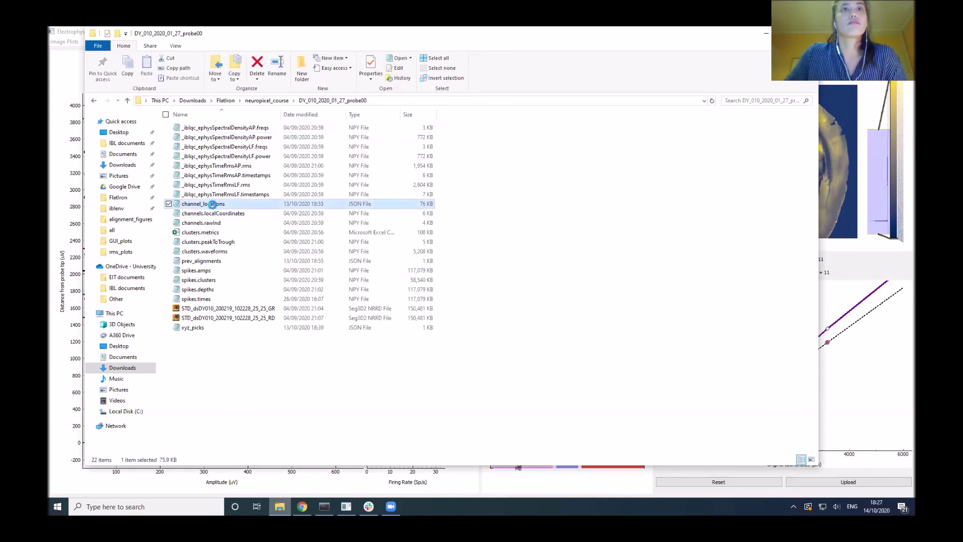
pyautogui.moveTo(96, 69); pyautogui.dragTo(122, 77)
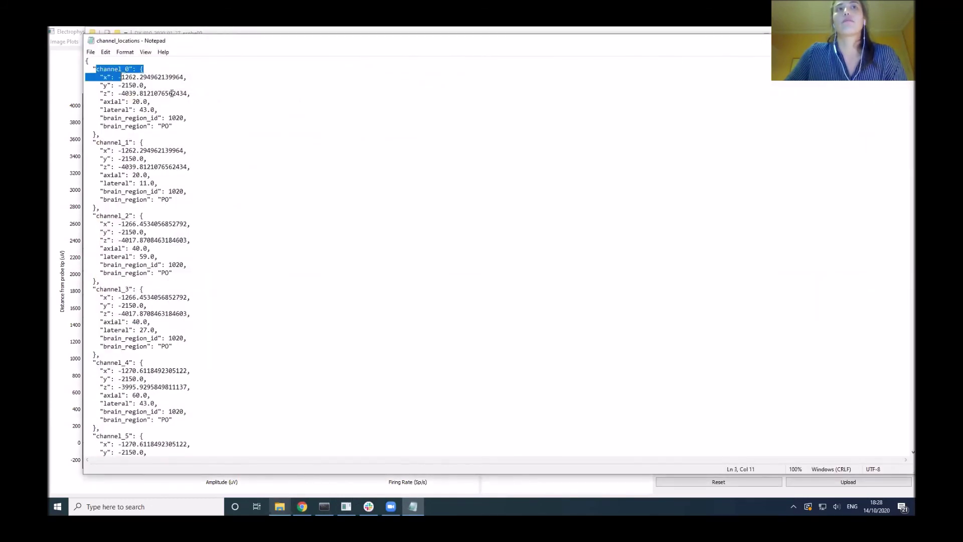
# Highlight channel_0's x, y, z and brain_region_id, then minimise Notepad to return to the save prompt
pyautogui.moveTo(191, 94); pyautogui.dragTo(97, 77)
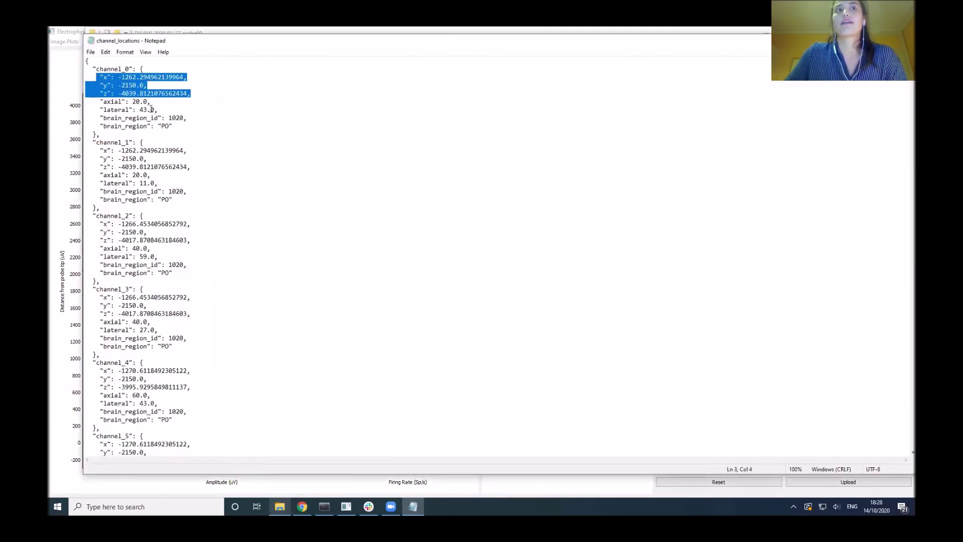
pyautogui.moveTo(140, 119); pyautogui.dragTo(173, 119)
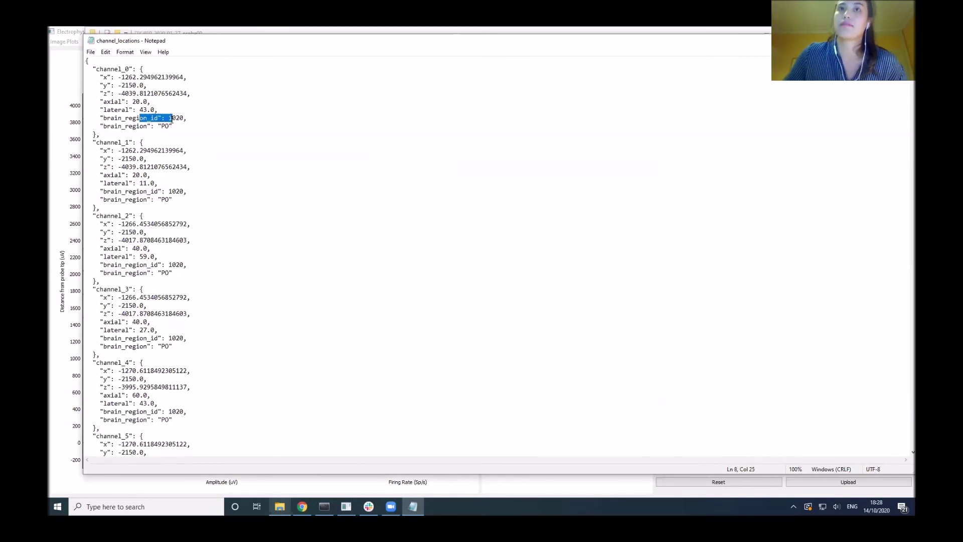
pyautogui.click(246, 193)
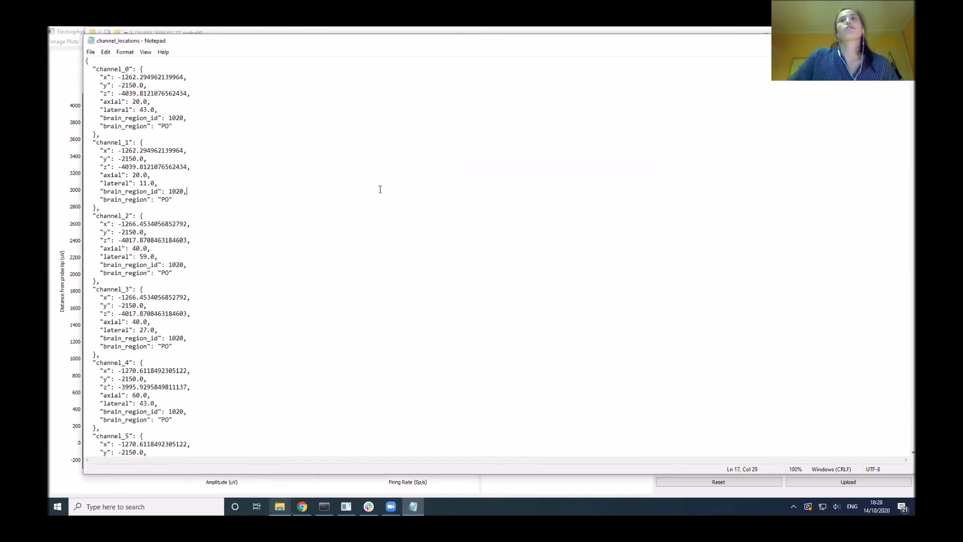
pyautogui.click(856, 34)
pyautogui.click(762, 34)
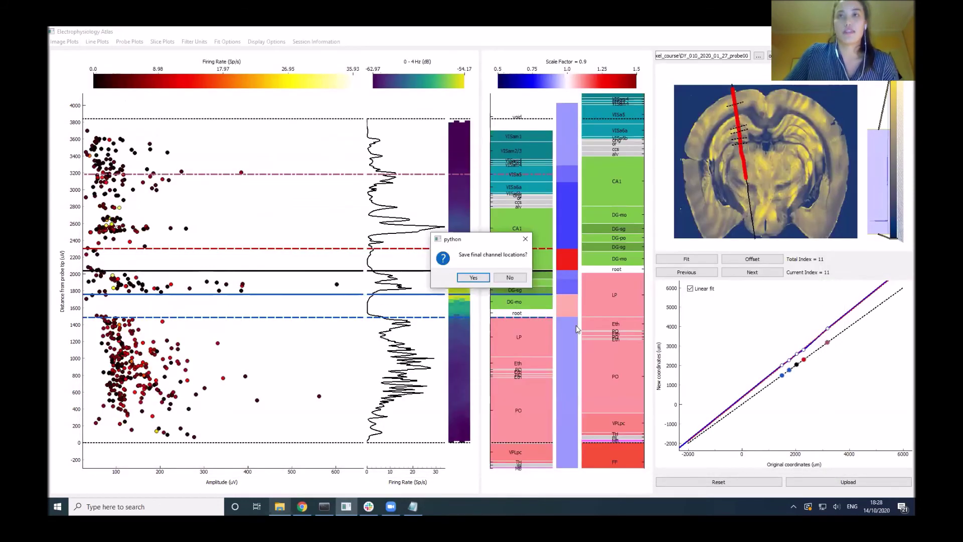